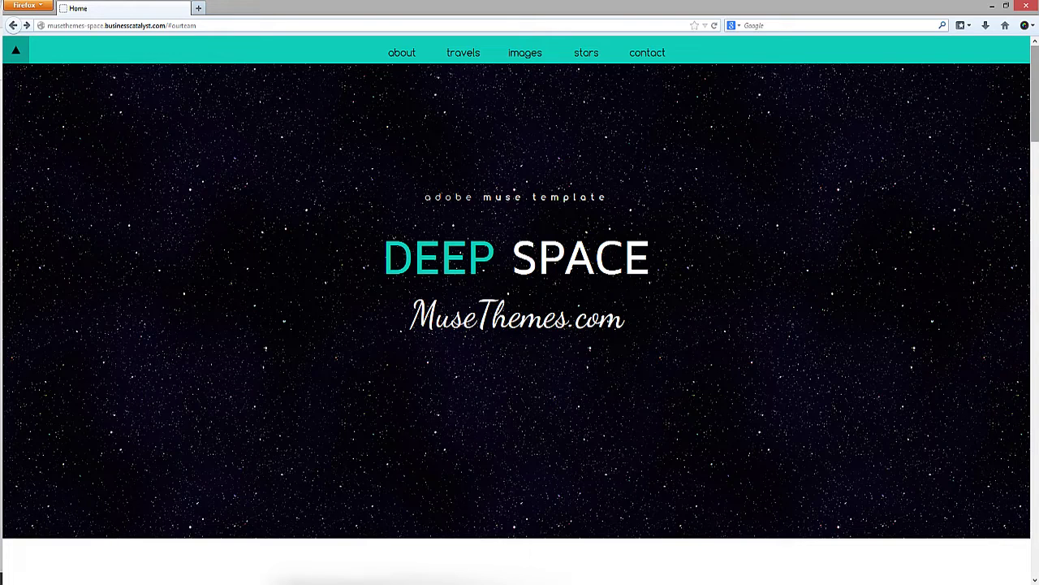
Scroll the Deep Space site in Firefox down past the map to the Contact Us form
left_click_drag(1037, 105, 1000, 388)
scroll(1000, 388, "down", 10)
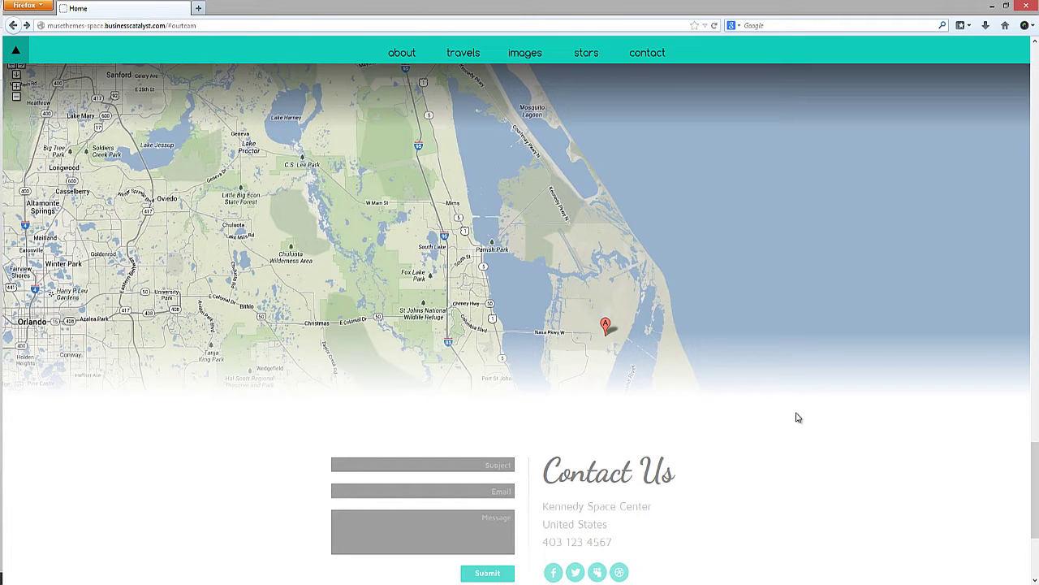
Delete the starry background rectangle behind the DEEP heading and hide the side panels
key("alt+Tab")
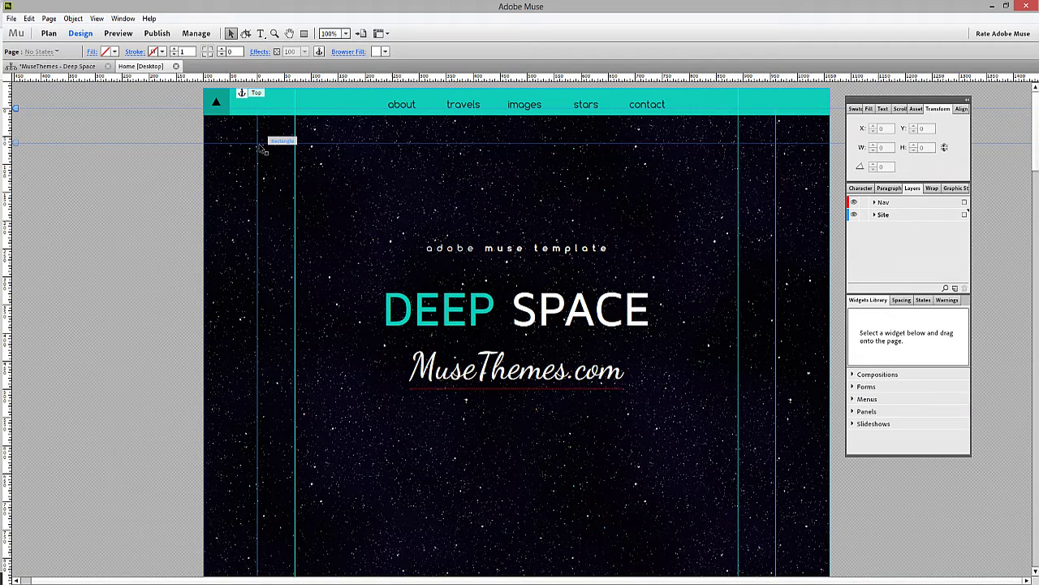
left_click(261, 172)
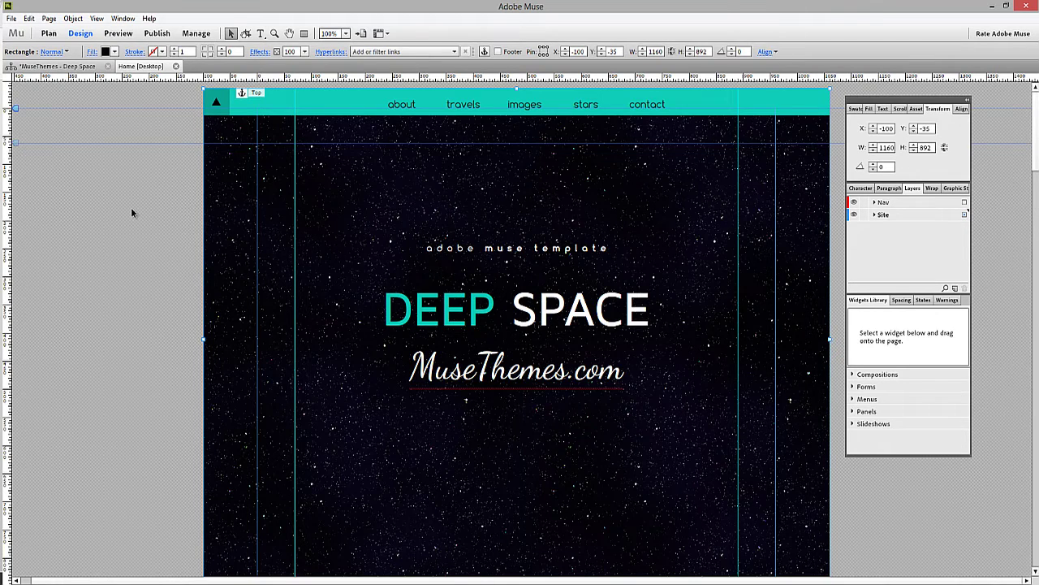
key("Delete")
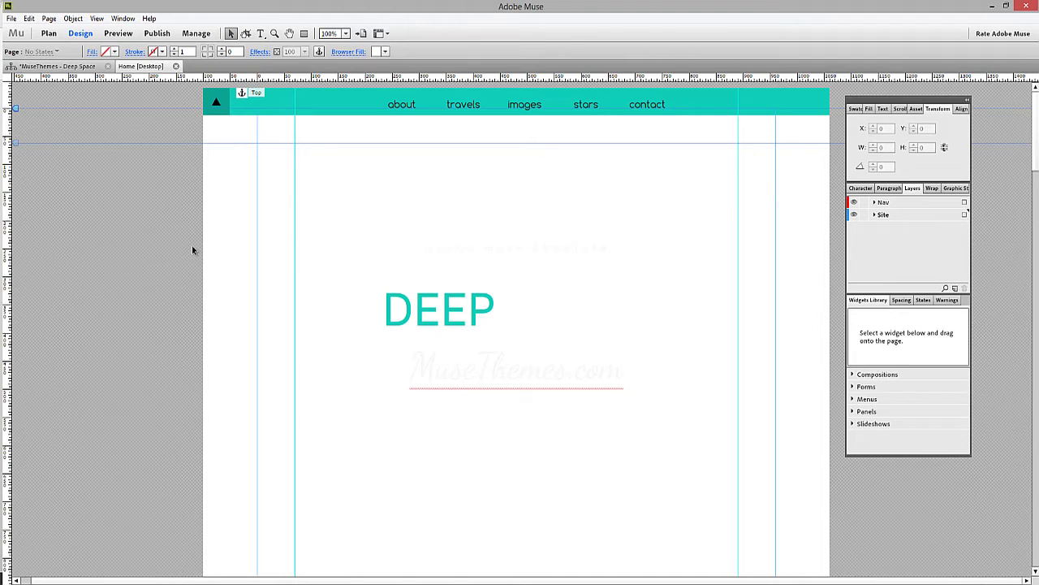
key("Tab")
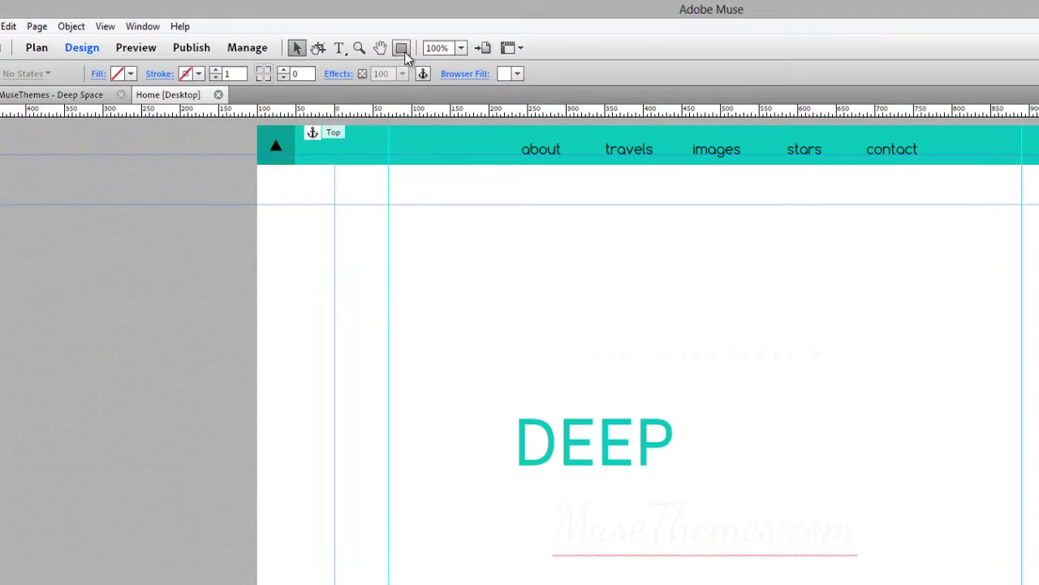
Draw a 1160 × 452 rectangle under the navigation bar with its stroke set to None
left_click(401, 48)
left_click_drag(257, 185, 1038, 548)
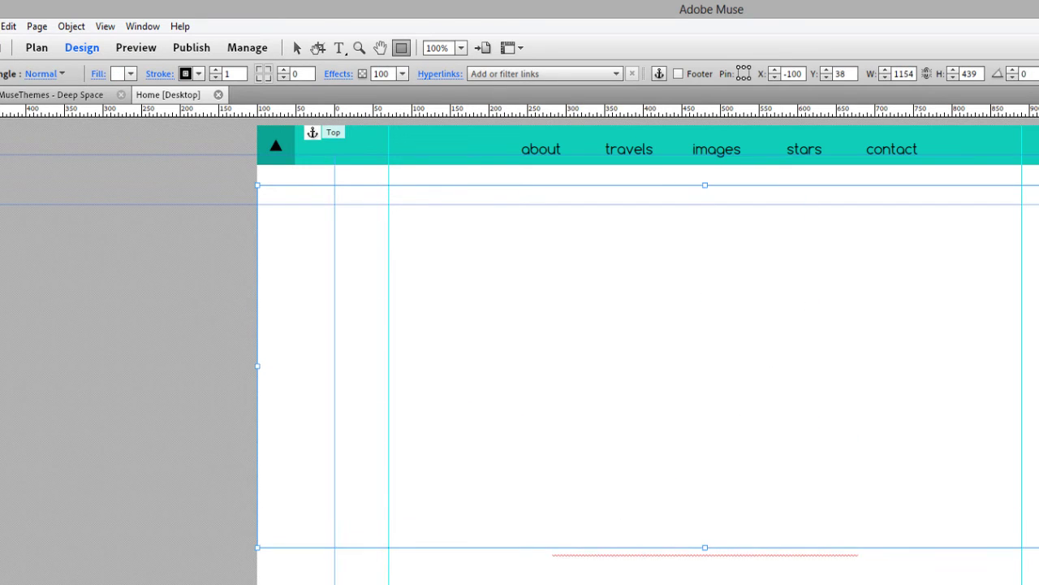
left_click(198, 74)
left_click(196, 122)
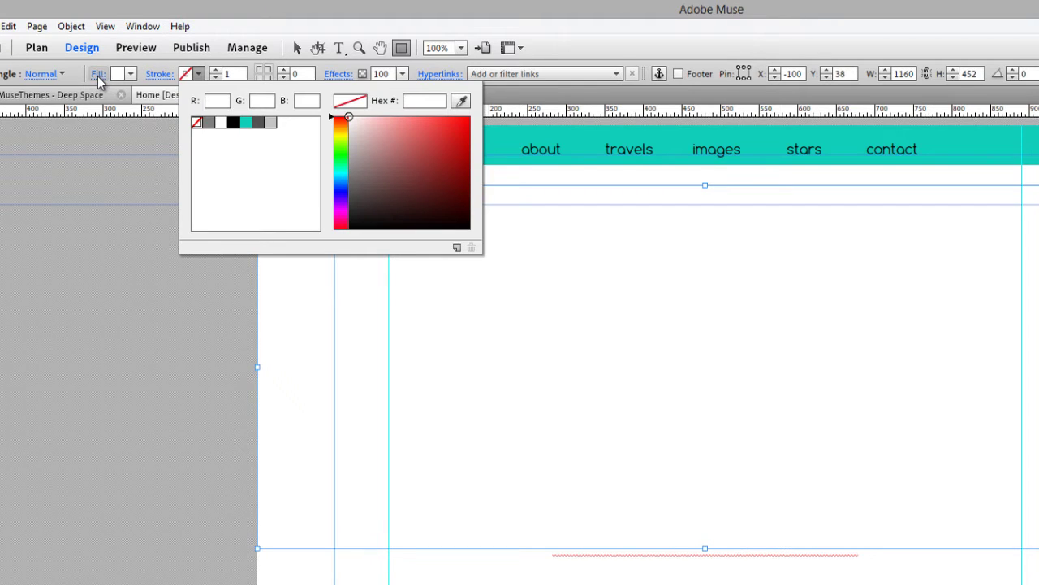
left_click(98, 74)
left_click(97, 74)
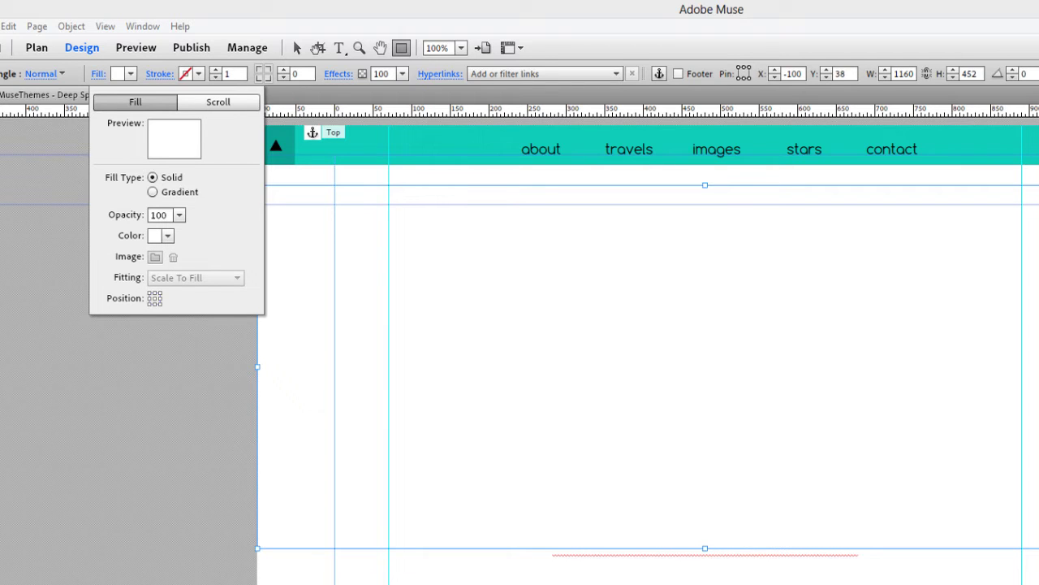
Fill the rectangle with stars.jpg from the images folder, fitted as Tile
left_click(155, 256)
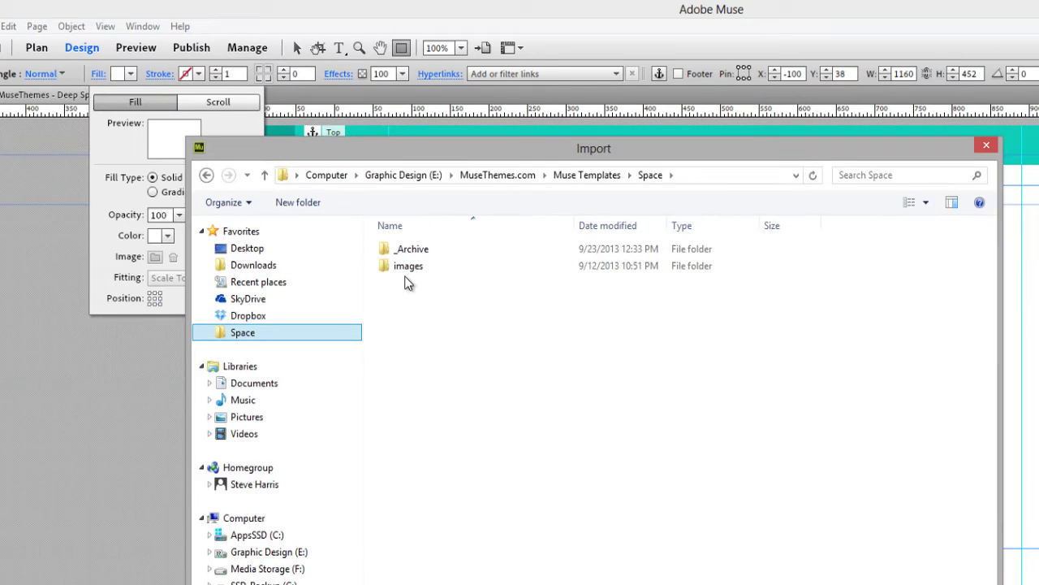
double_click(398, 270)
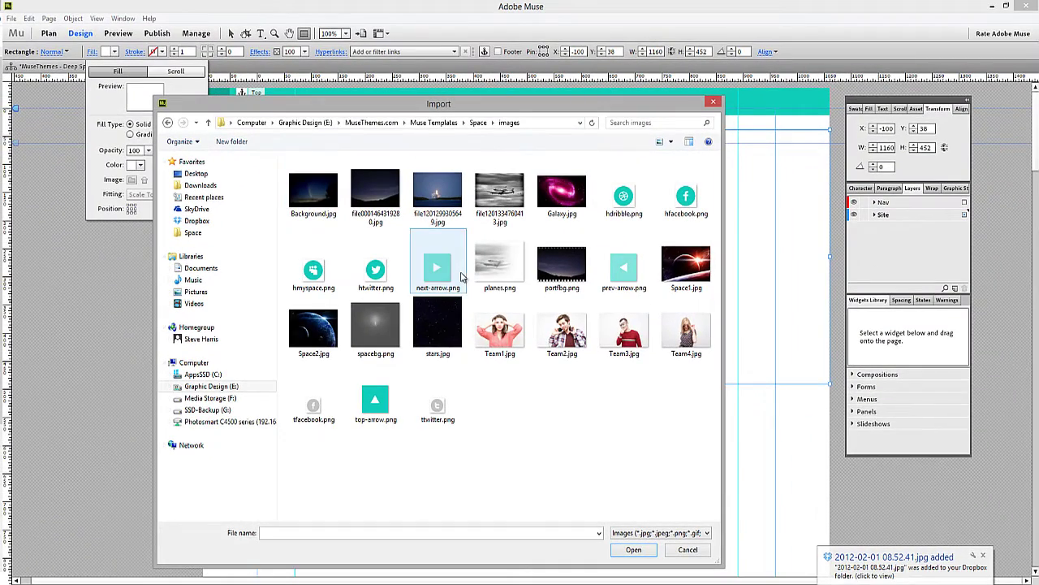
left_click(493, 365)
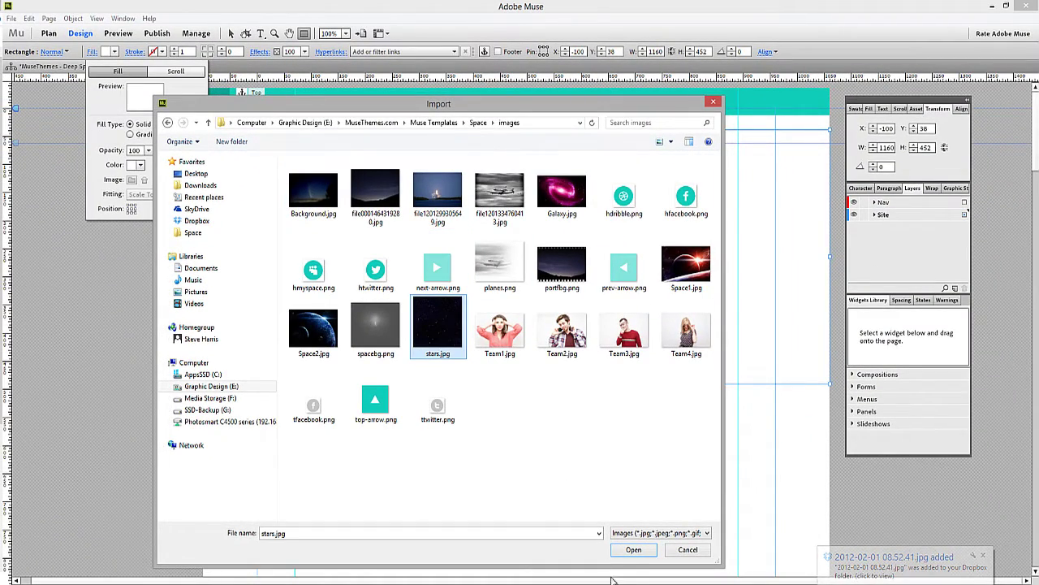
left_click(633, 550)
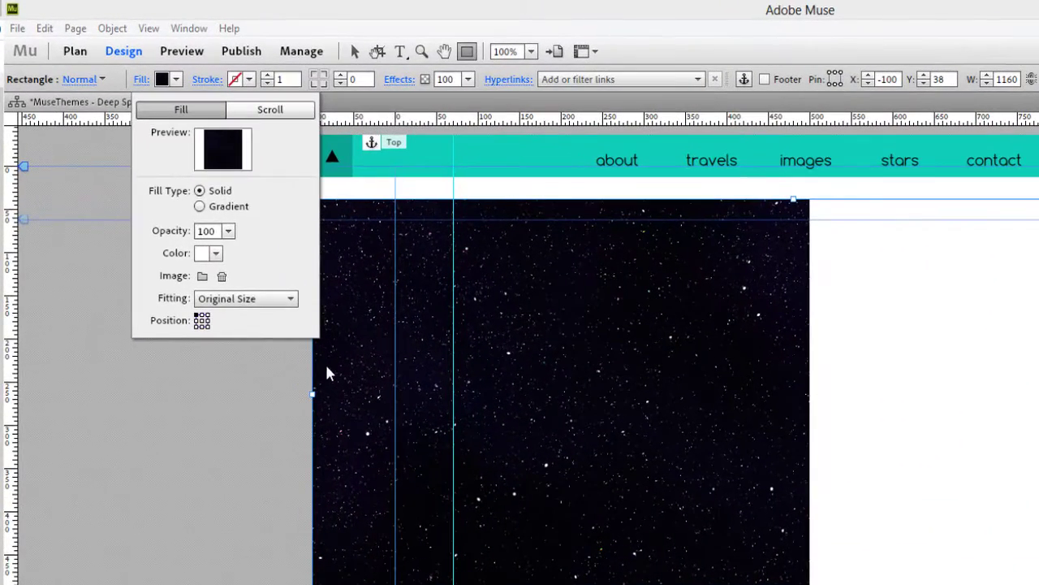
left_click(225, 300)
left_click(215, 372)
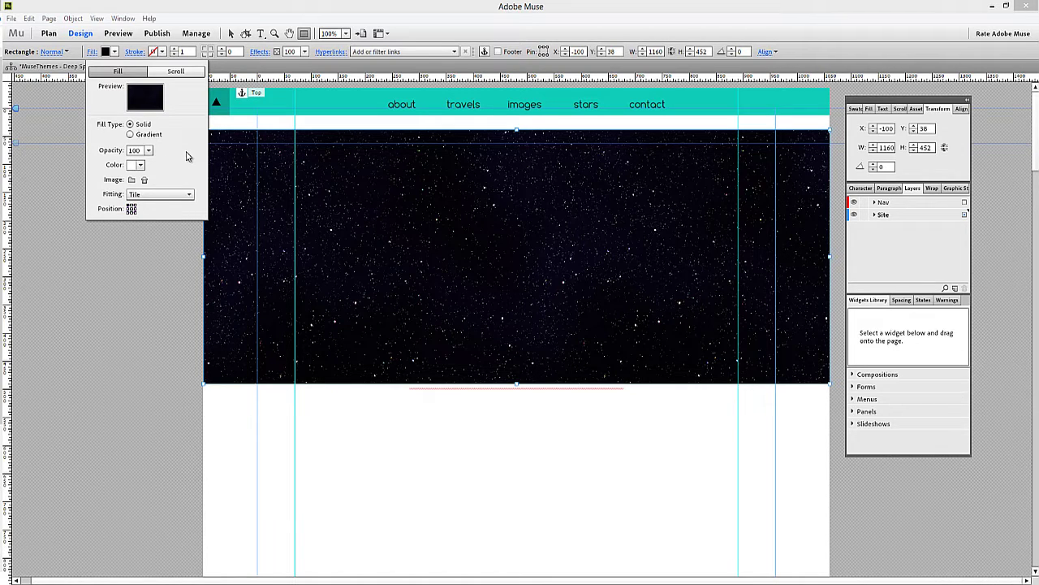
Stretch the star rectangle taller to about 721 px
left_click(231, 33)
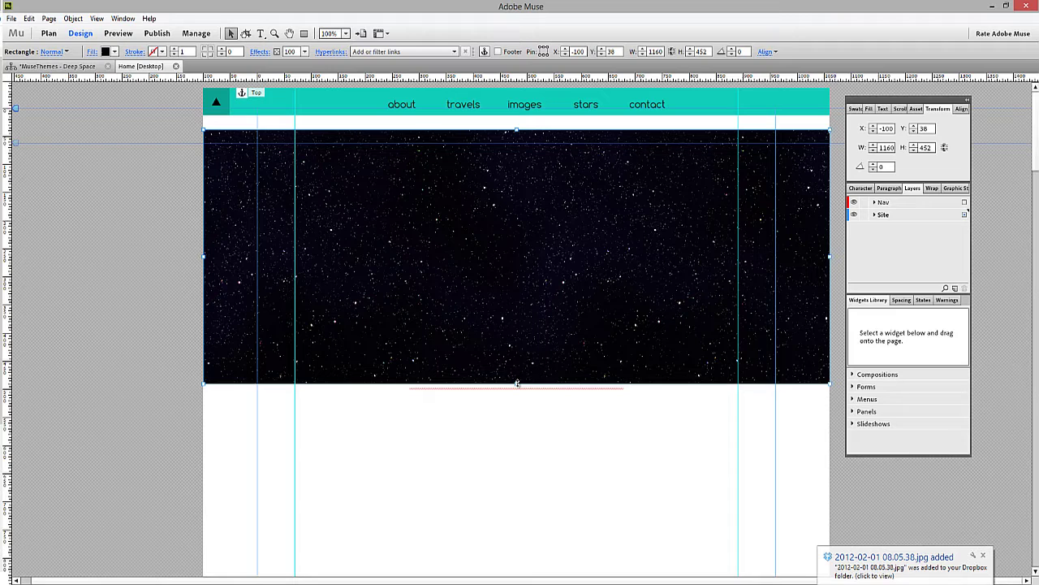
left_click_drag(517, 382, 520, 427)
scroll(521, 427, "up", 3)
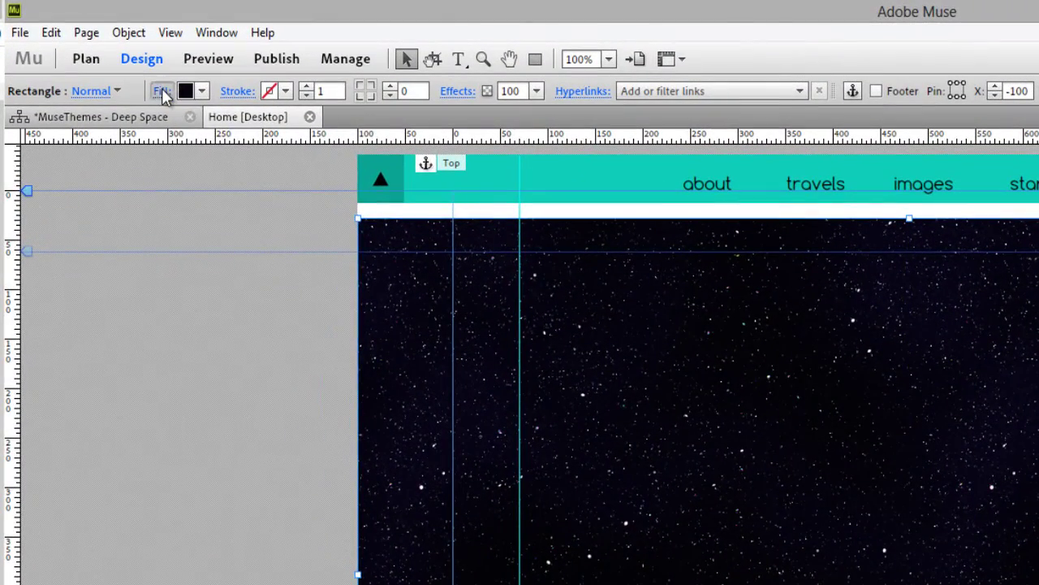
Turn on Scroll Motion for the star fill with both speed values set to 0.3
left_click(162, 91)
left_click(310, 125)
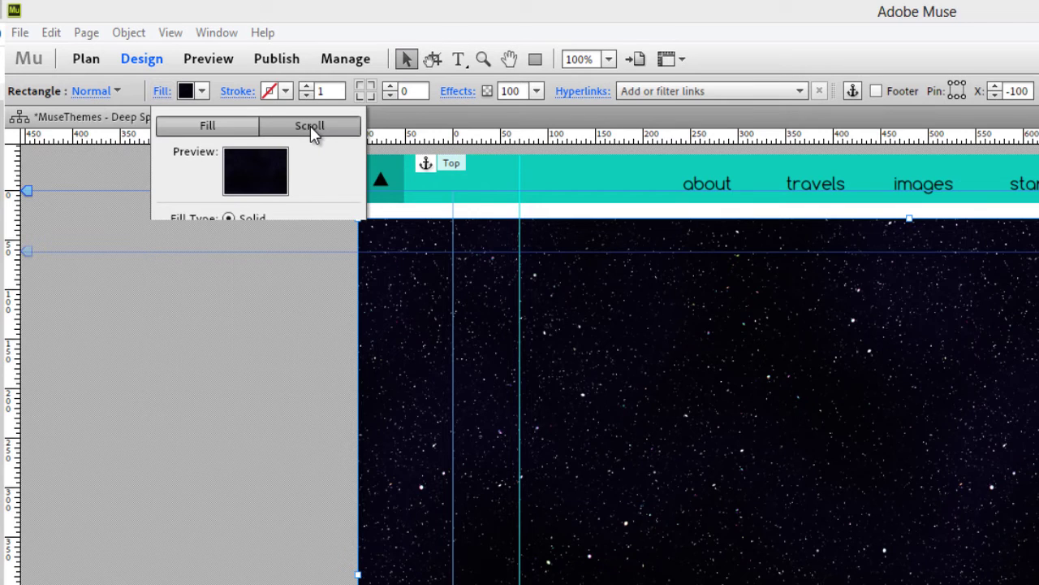
left_click(172, 154)
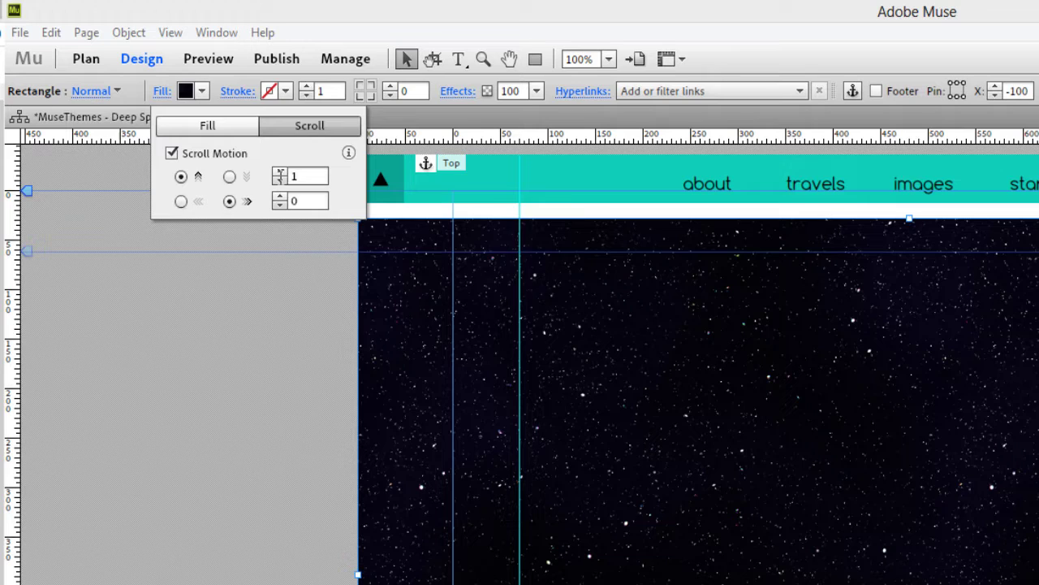
double_click(313, 177)
type("0")
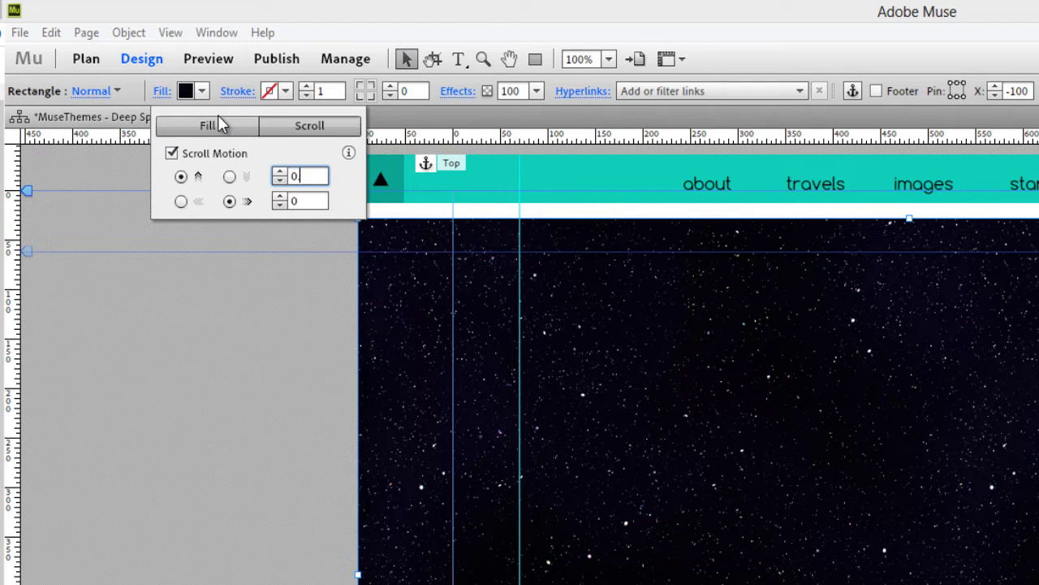
type(".3")
key("Tab")
type("0.3")
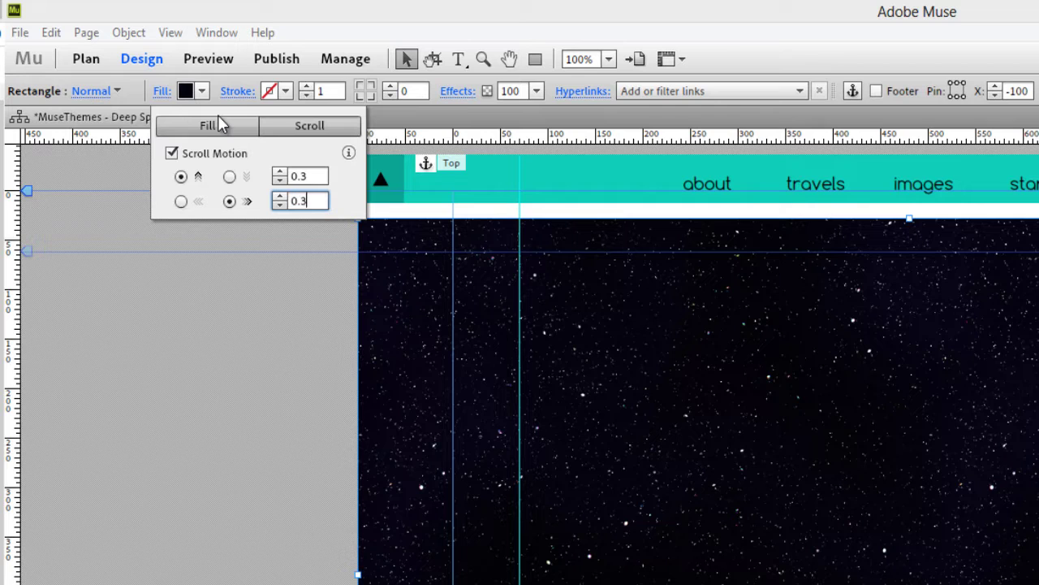
key("Return")
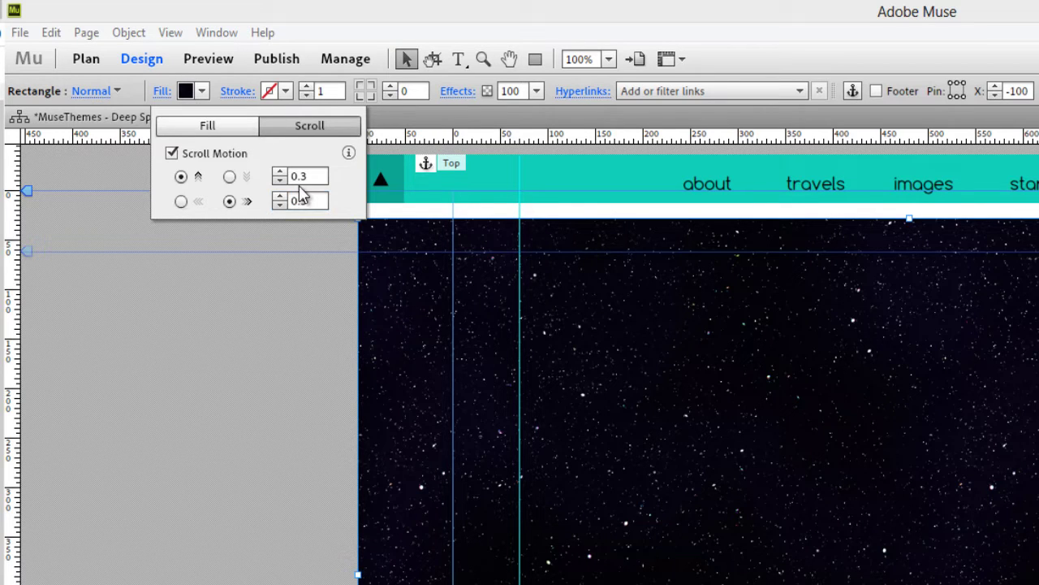
left_click(19, 32)
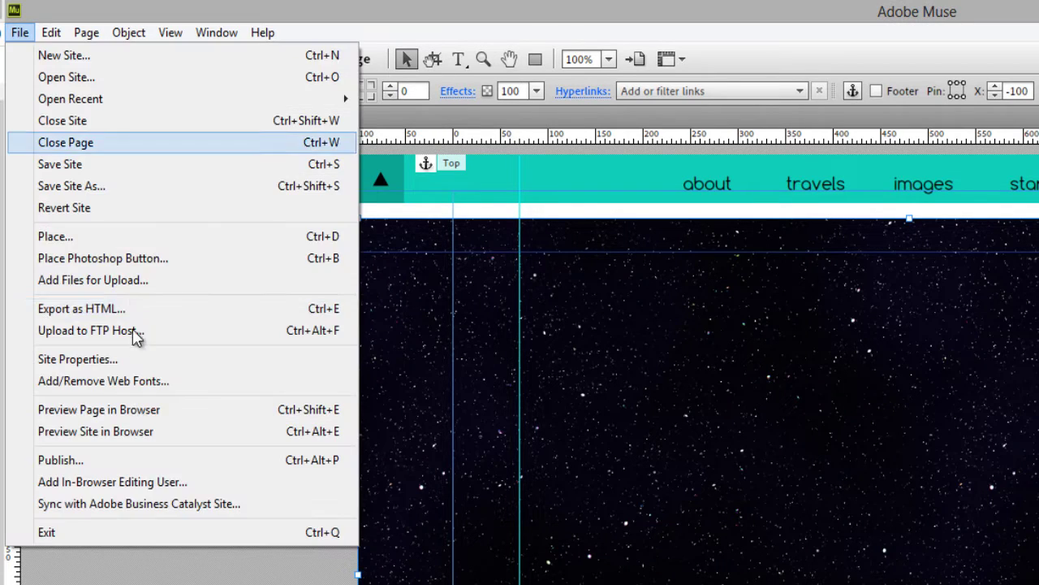
Preview the page in Firefox and scroll through it, ending back at the starfield header
left_click(135, 410)
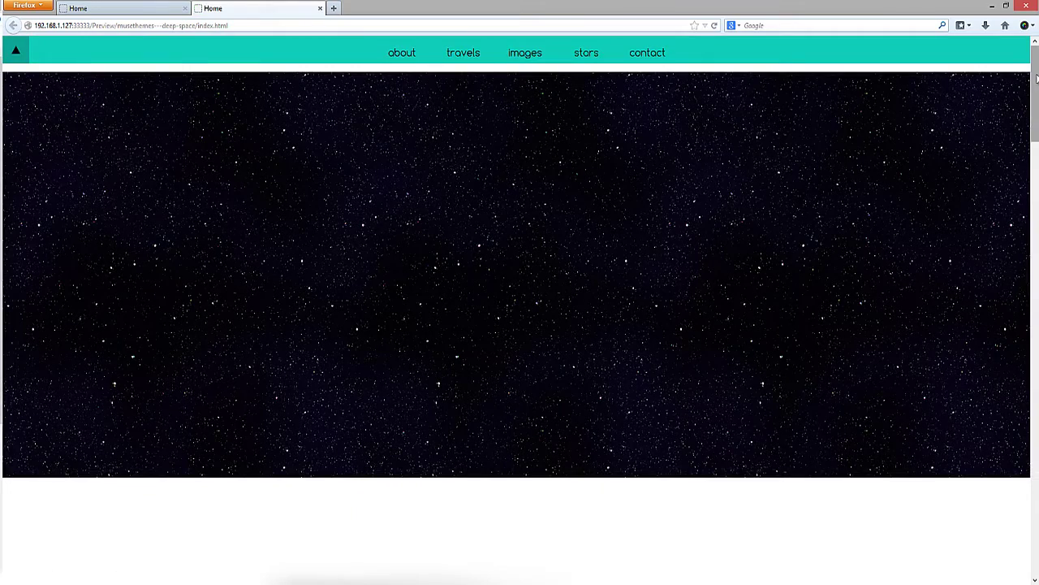
left_click_drag(1036, 77, 1037, 126)
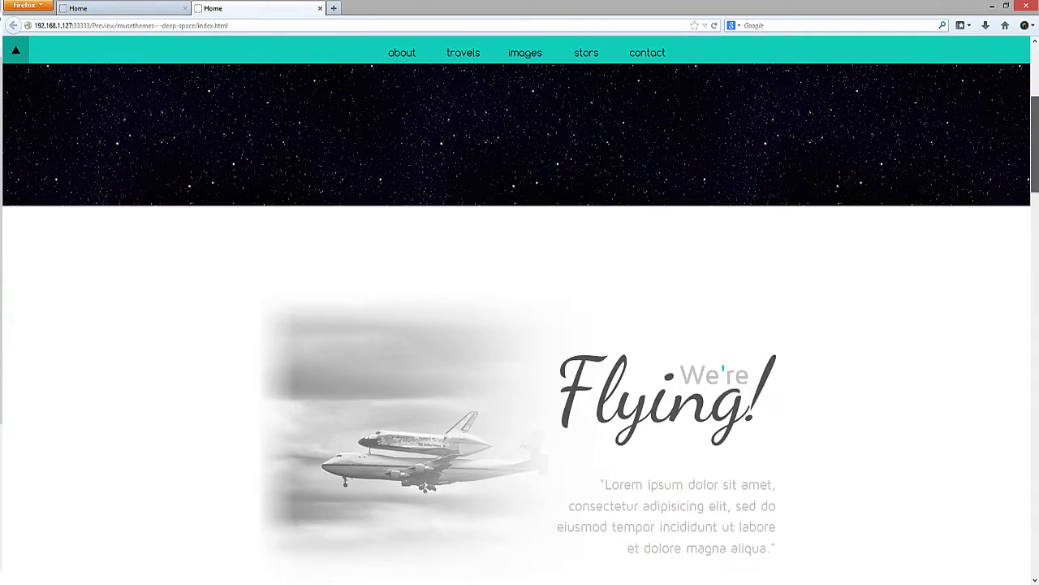
scroll(519, 325, "up", 5)
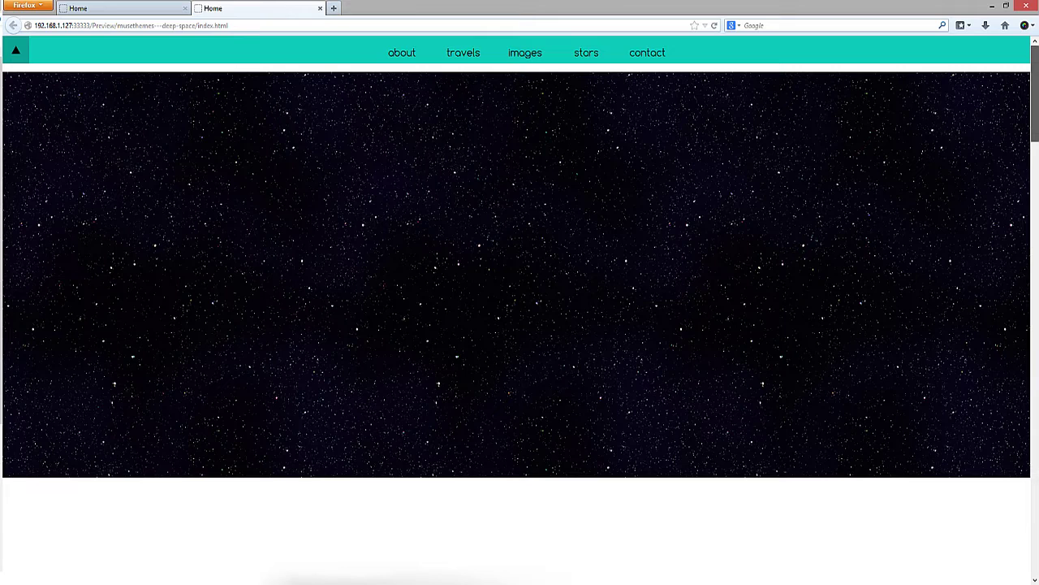
scroll(1036, 114, "down", 3)
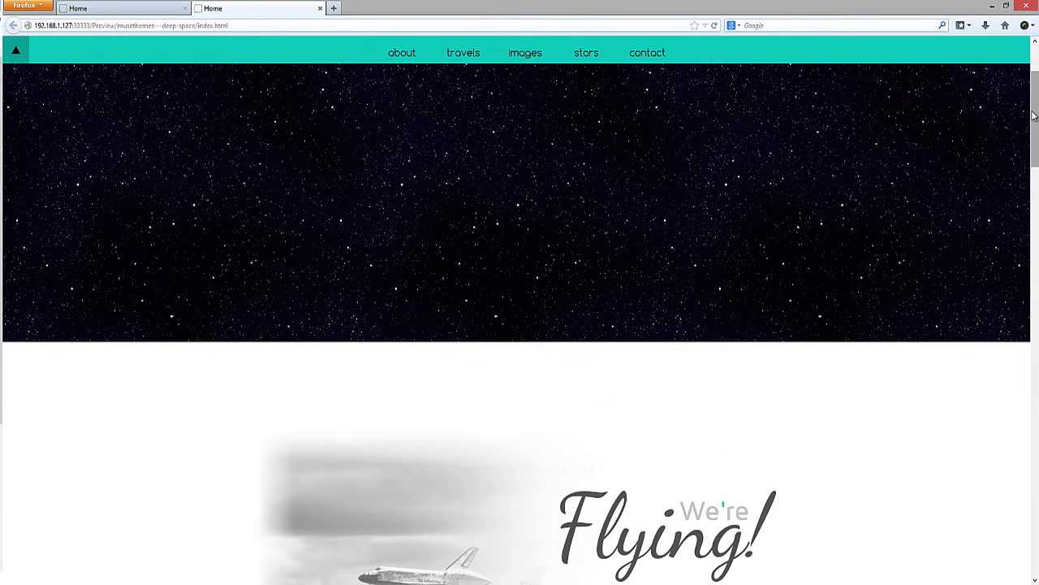
scroll(1036, 115, "down", 2)
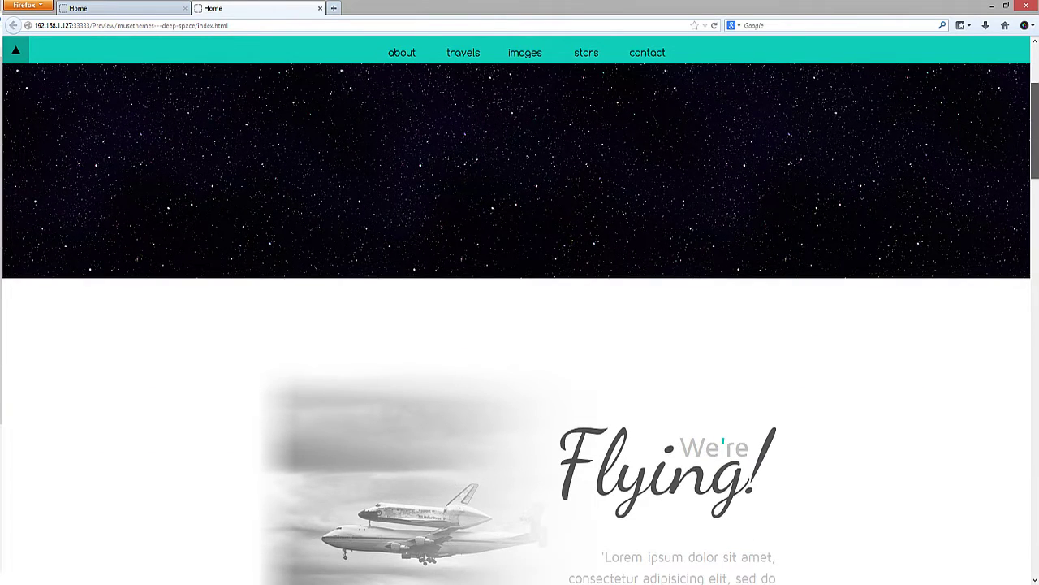
scroll(520, 325, "up", 3)
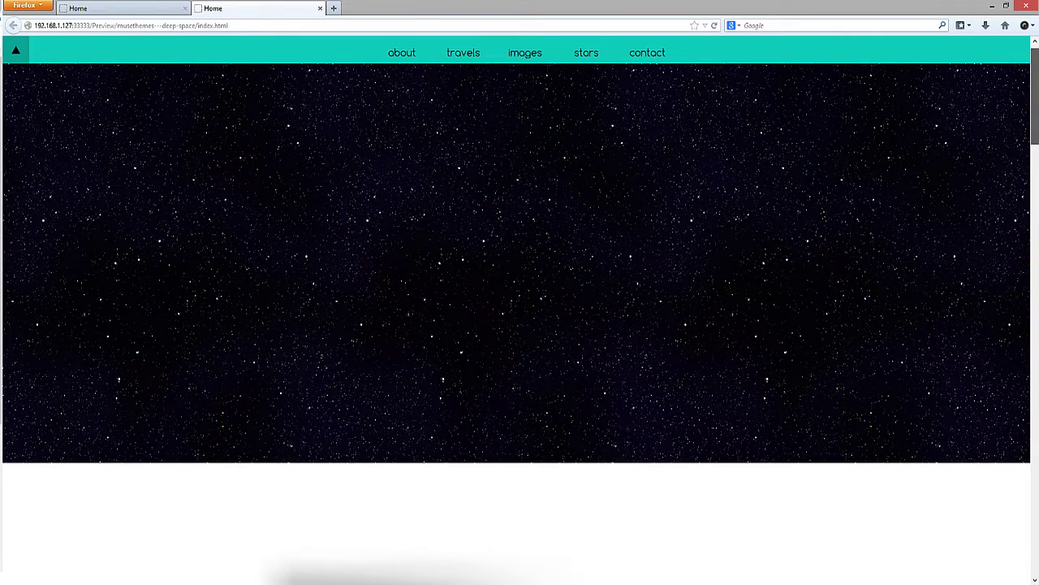
scroll(520, 268, "up", 1)
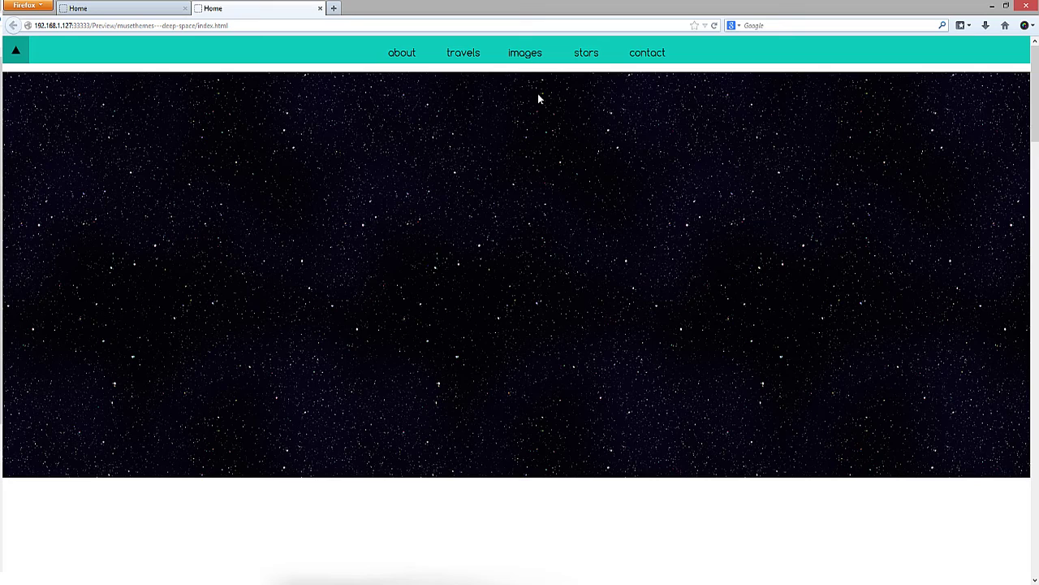
Back in Muse, scroll to the embedded Google map above Contact Us and select it
left_click(246, 579)
left_click_drag(1036, 159, 1037, 459)
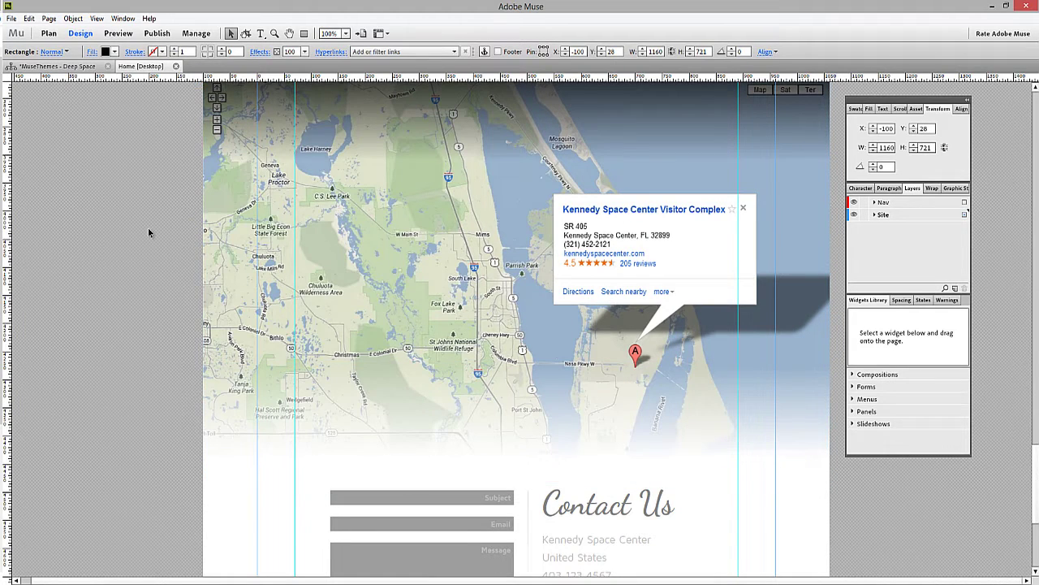
left_click(286, 231)
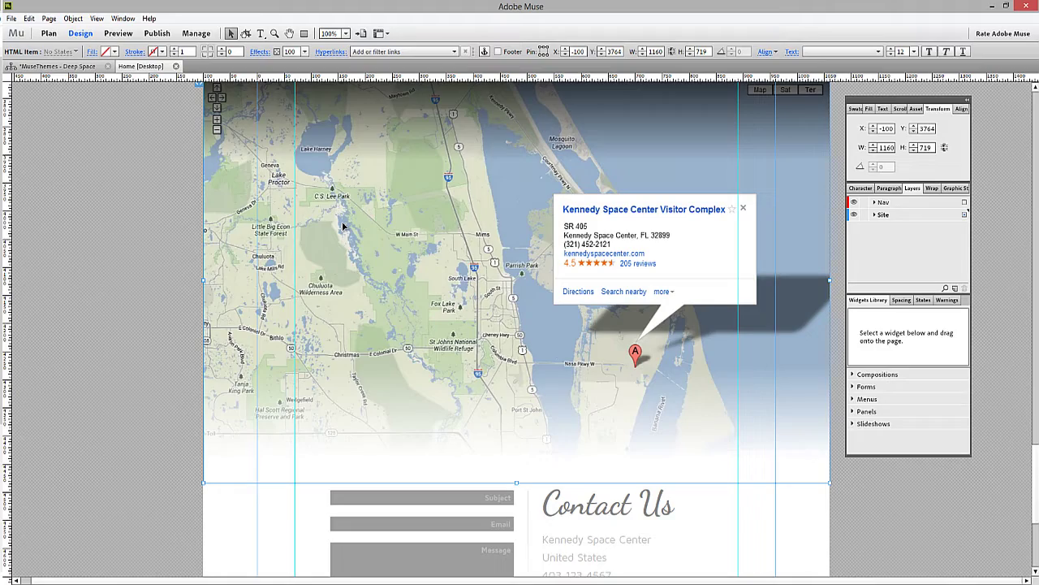
right_click(343, 228)
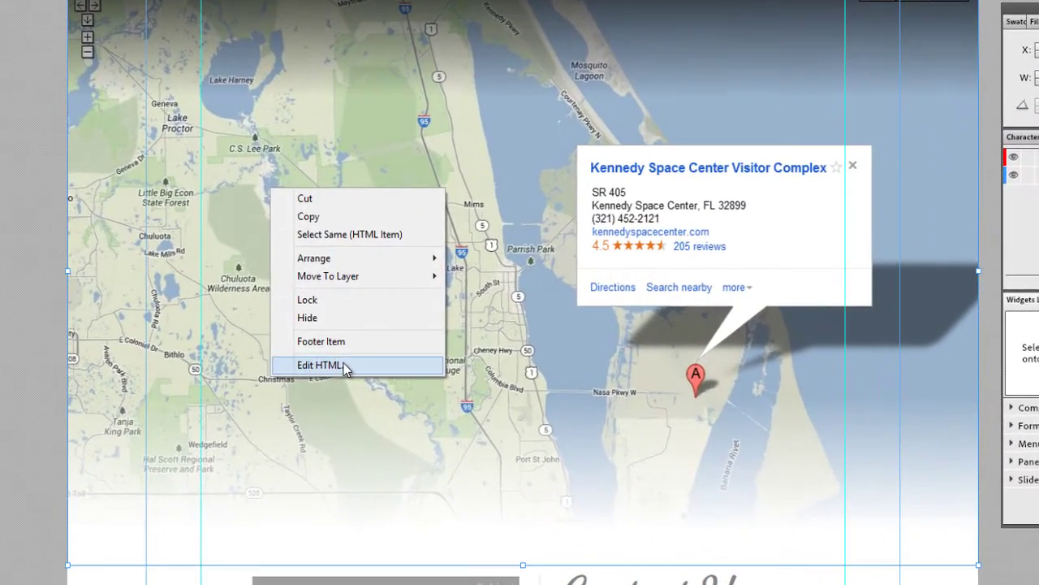
left_click(378, 351)
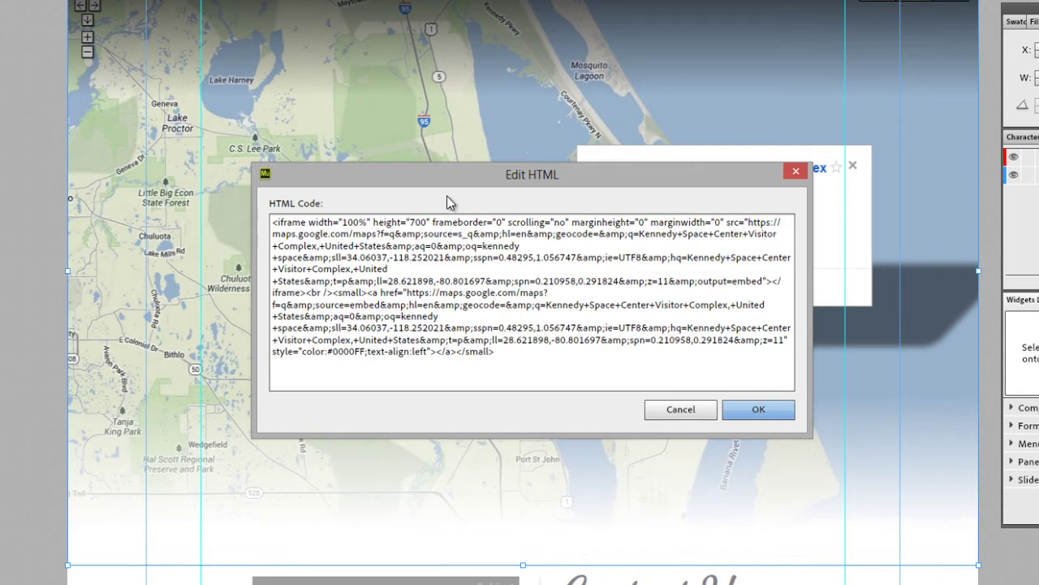
left_click_drag(444, 176, 404, 120)
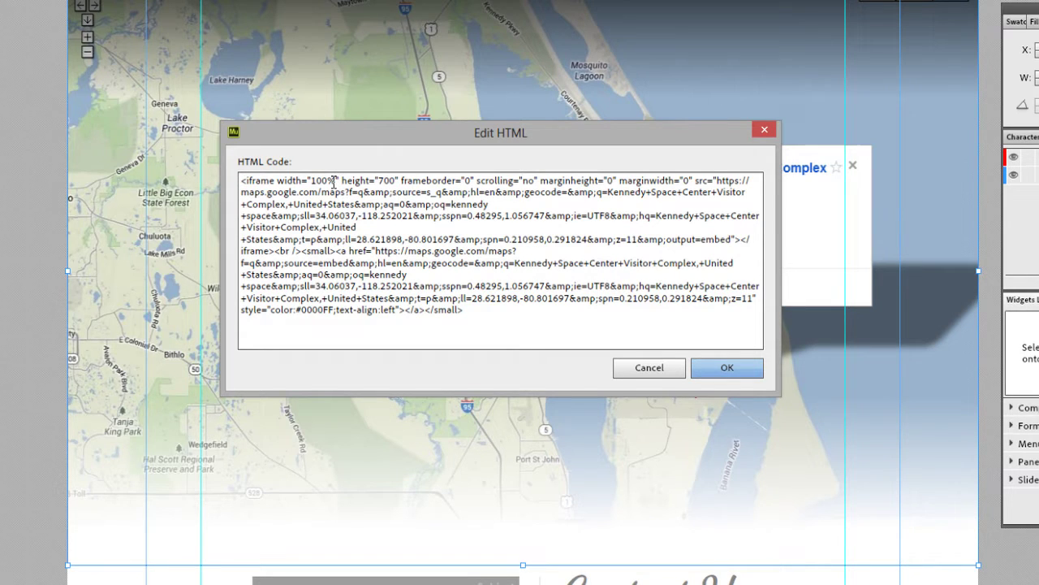
left_click_drag(335, 180, 313, 183)
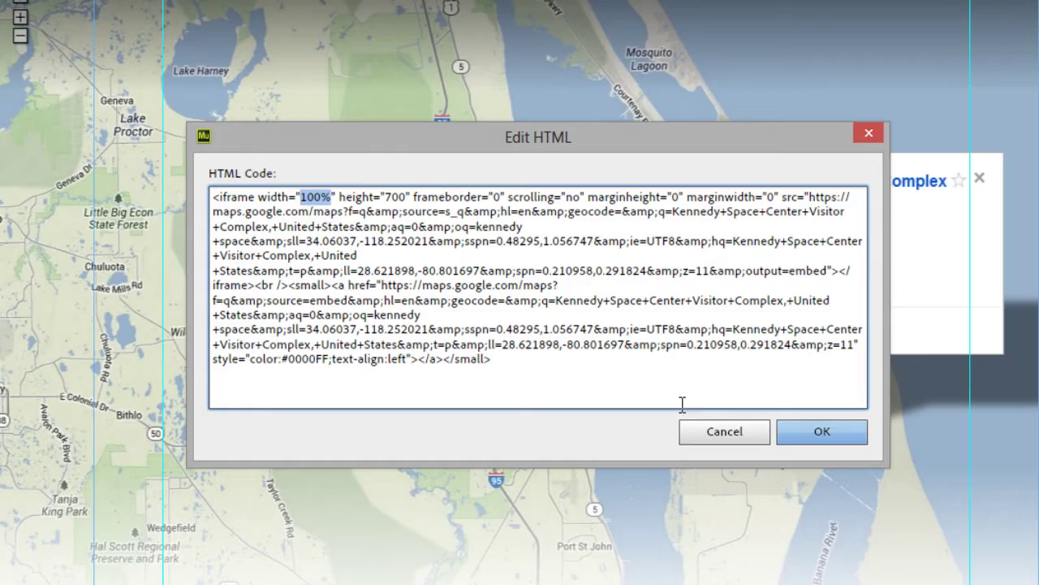
left_click(711, 425)
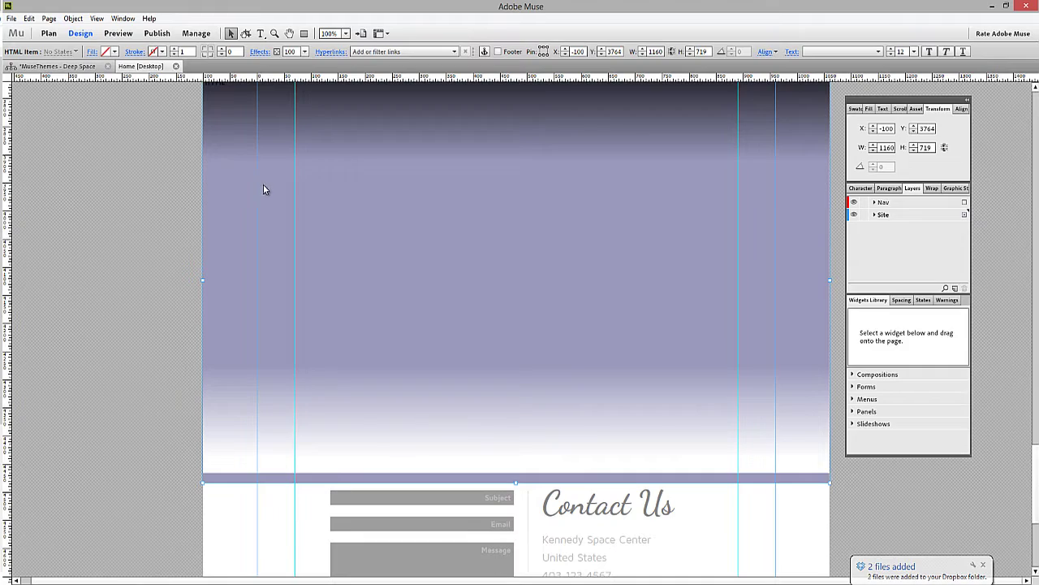
mouse_move(163, 577)
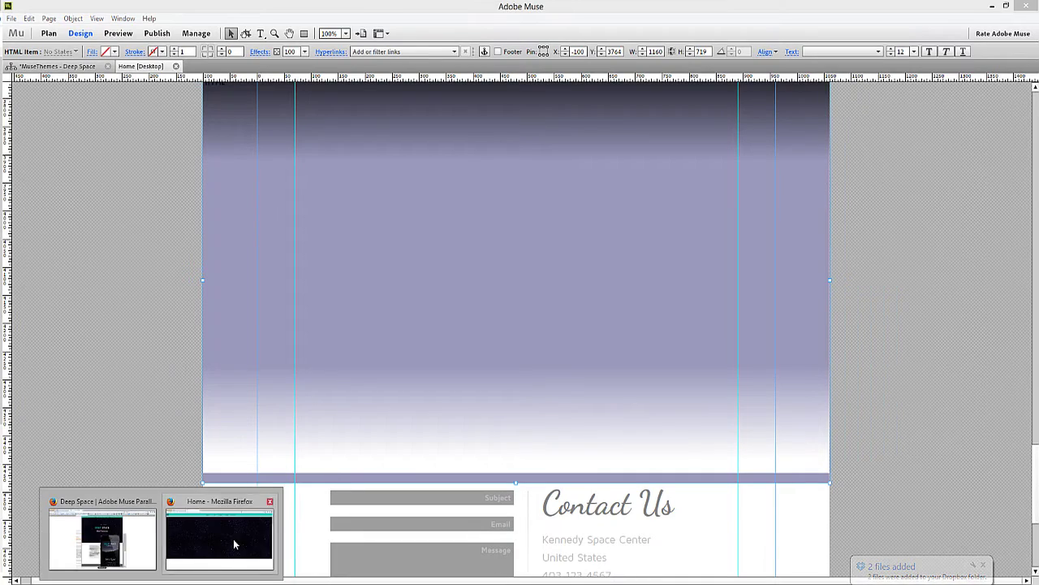
In the Firefox preview, scroll to the map and close its info bubble
left_click(227, 532)
left_click(1037, 315)
scroll(1030, 365, "down", 15)
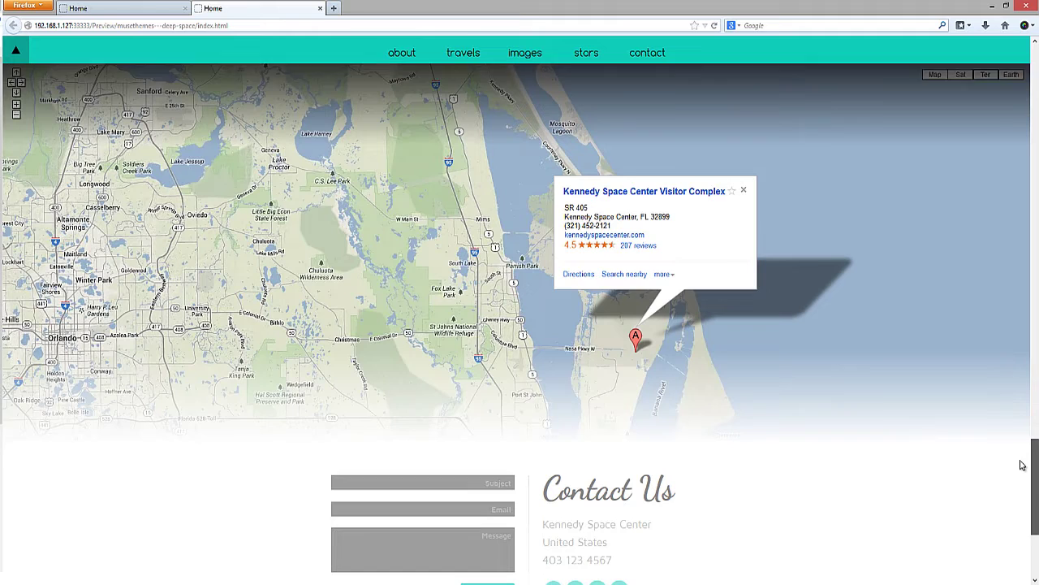
right_click(928, 265)
left_click(916, 240)
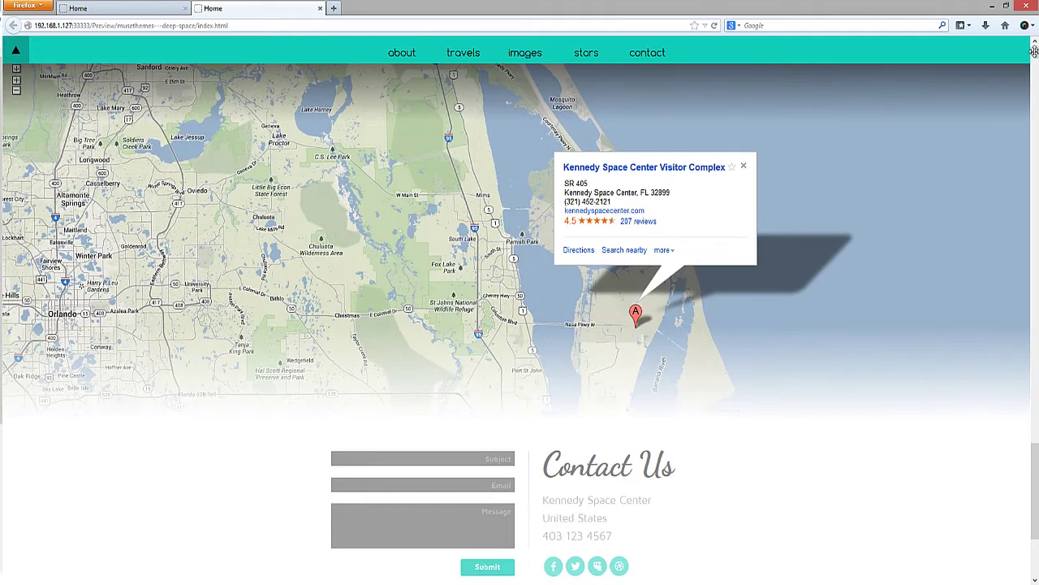
left_click(915, 241)
Restore down the browser window and widen it to see the map stretch, then return to Muse
mouse_move(1038, 1)
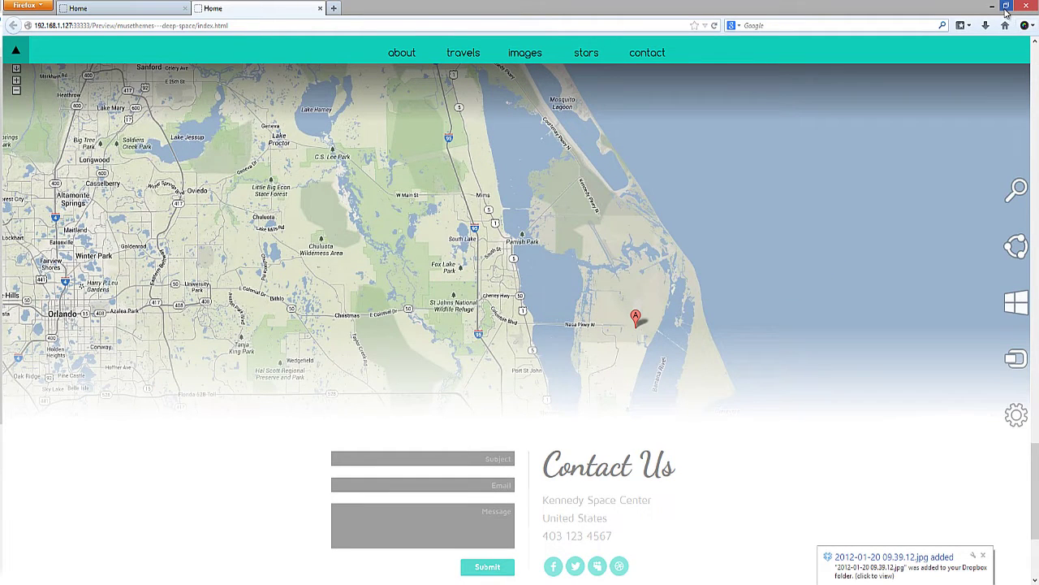
left_click(1006, 6)
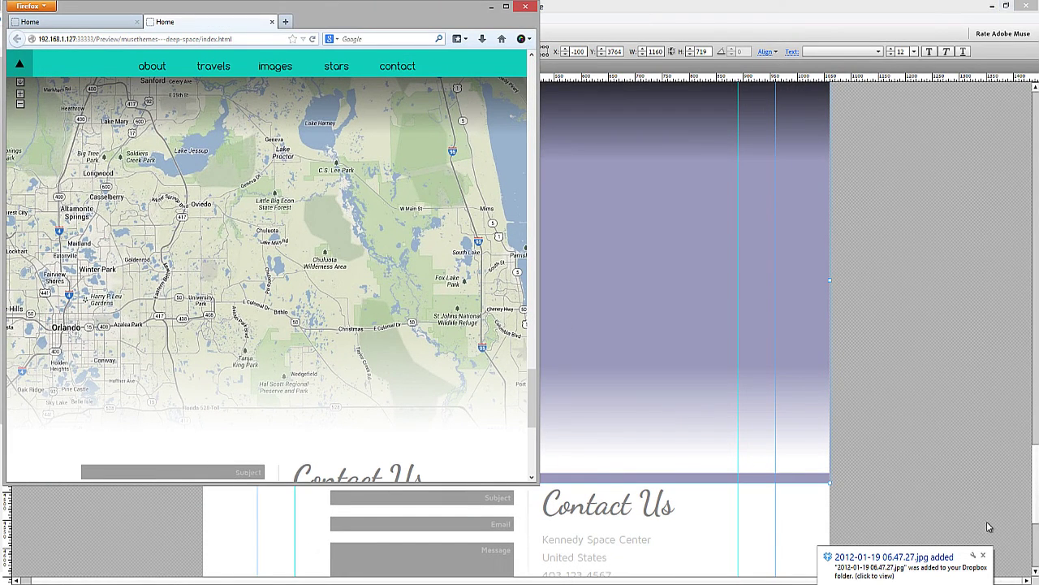
left_click(985, 558)
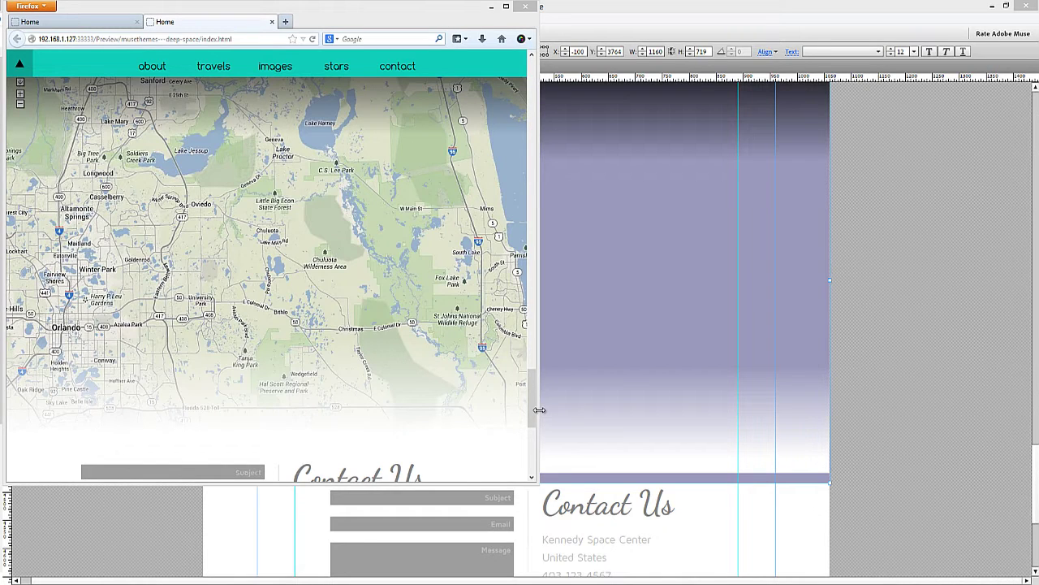
left_click_drag(538, 414, 855, 416)
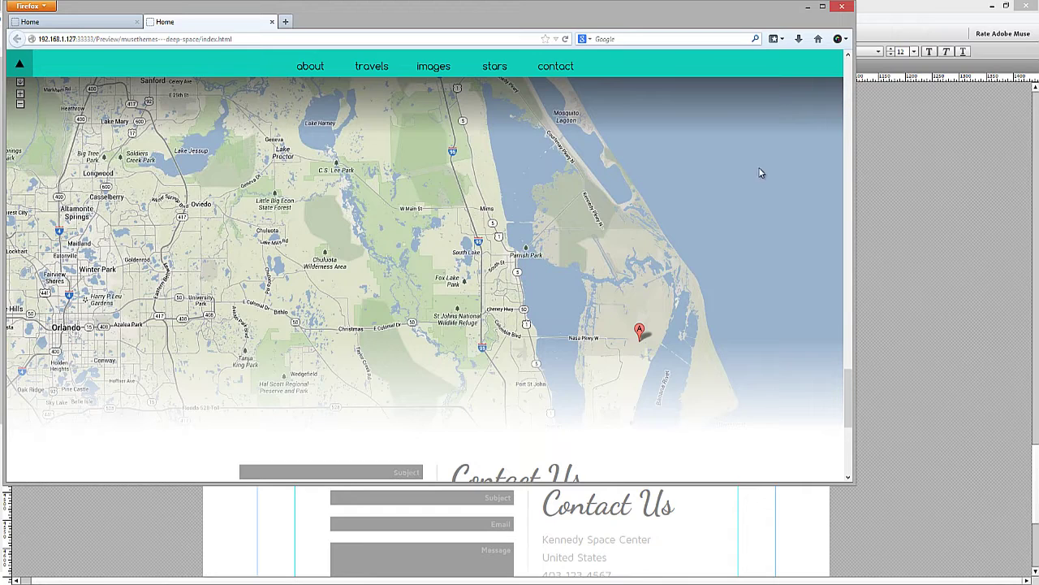
left_click(871, 127)
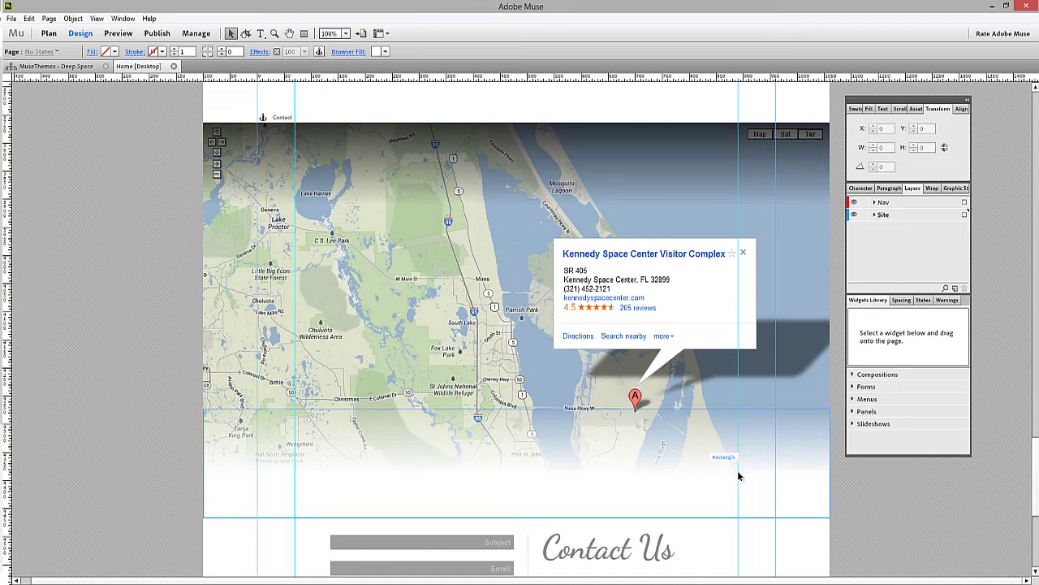
Delete the white gradient rectangle over the lower edge of the map
left_click_drag(1036, 486, 1036, 492)
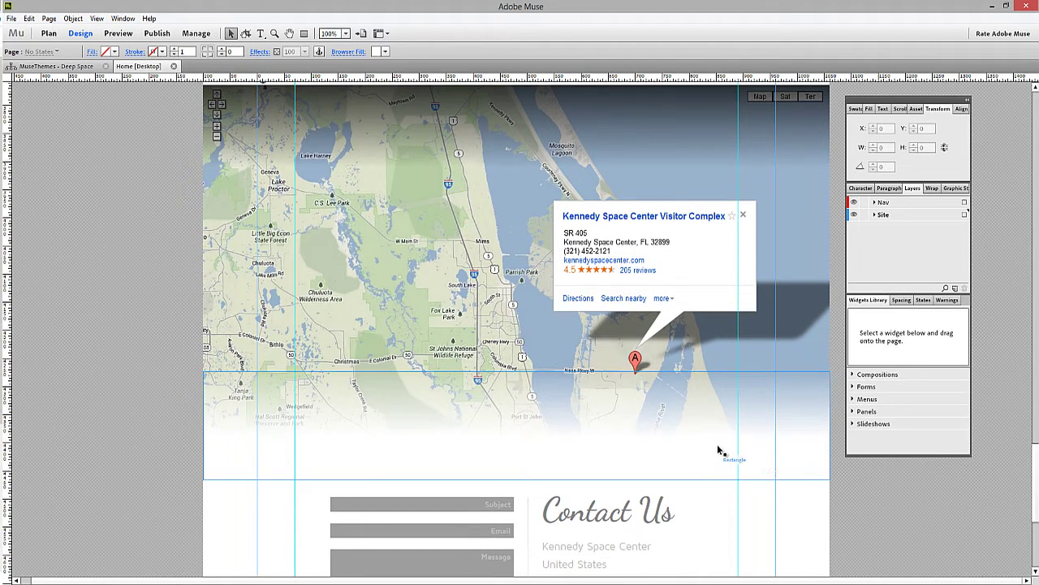
left_click(717, 444)
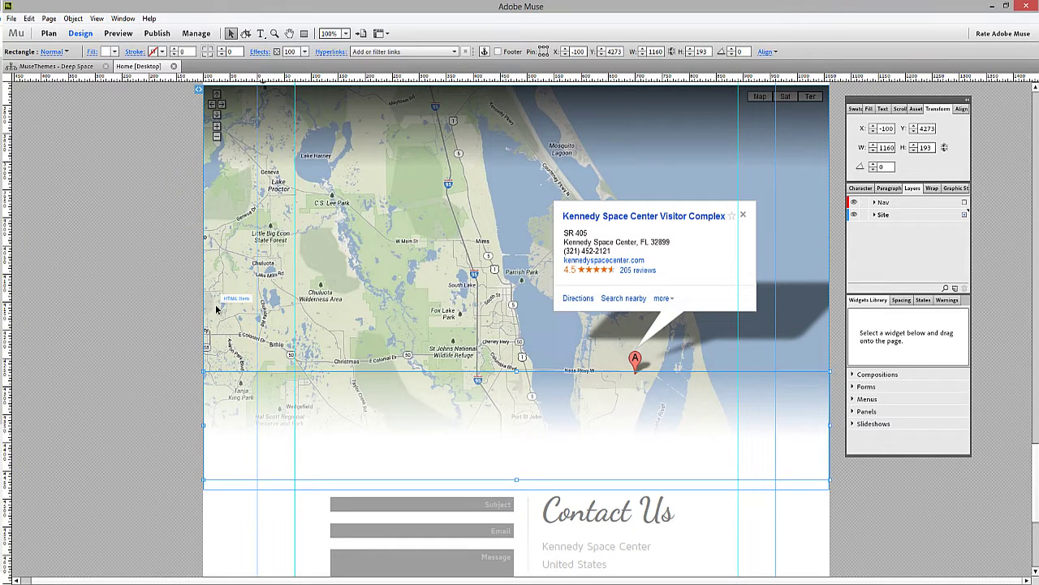
key("Delete")
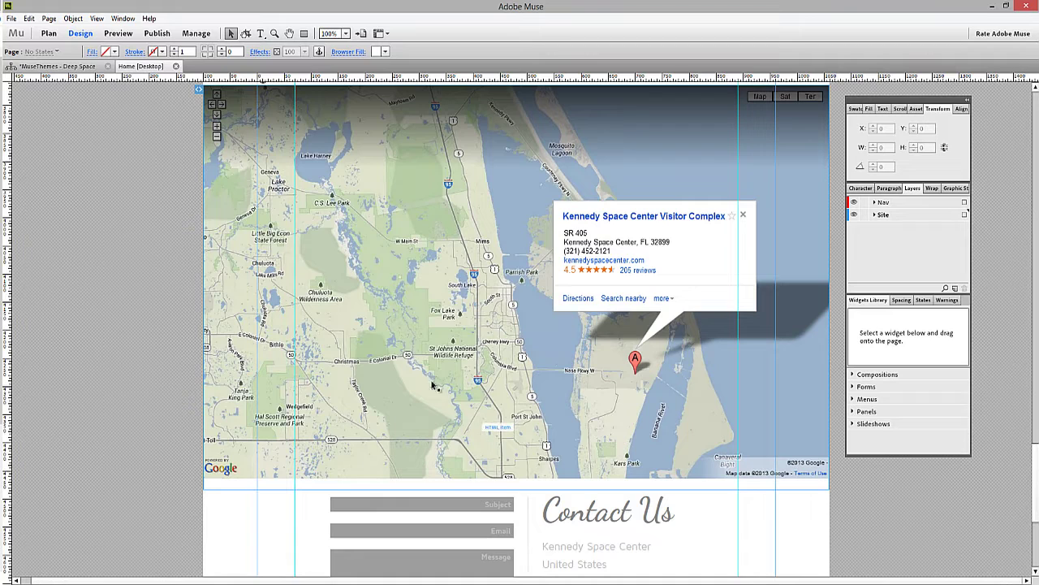
Draw a 1160 × 181 white rectangle across the lower map and set its stroke width to 0
left_click(304, 33)
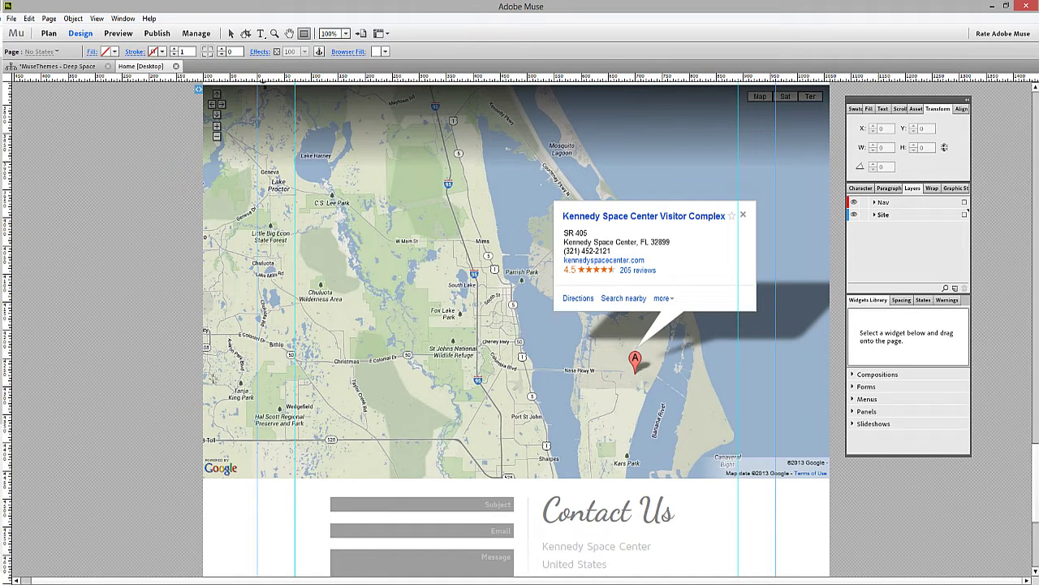
left_click_drag(203, 360, 829, 463)
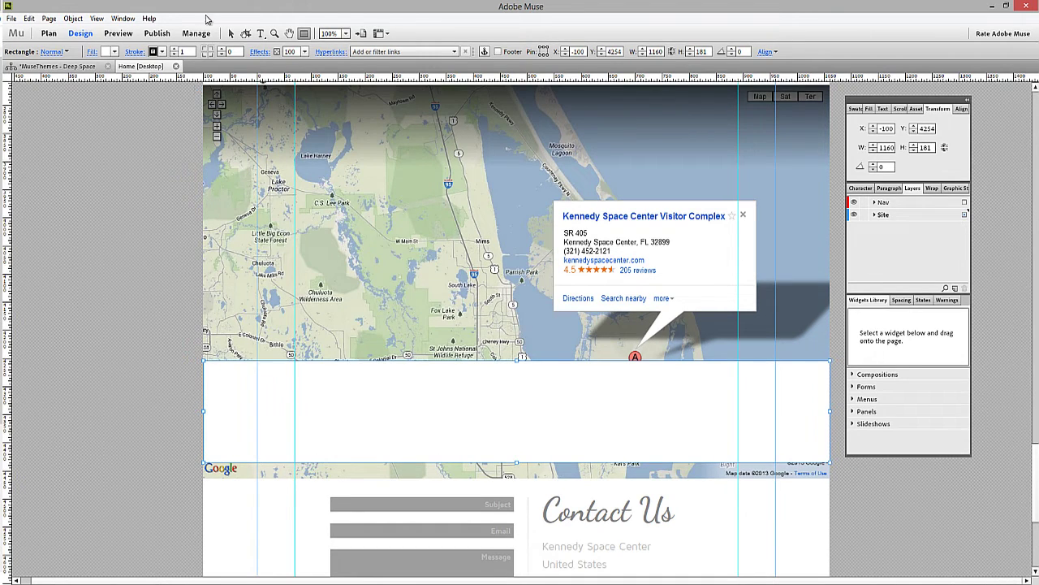
left_click(231, 34)
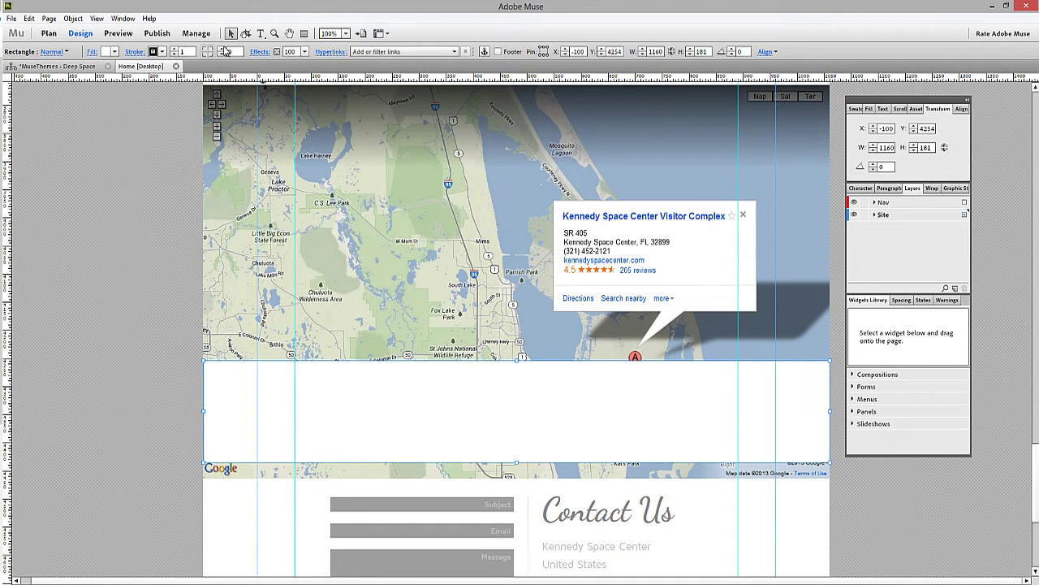
left_click(174, 55)
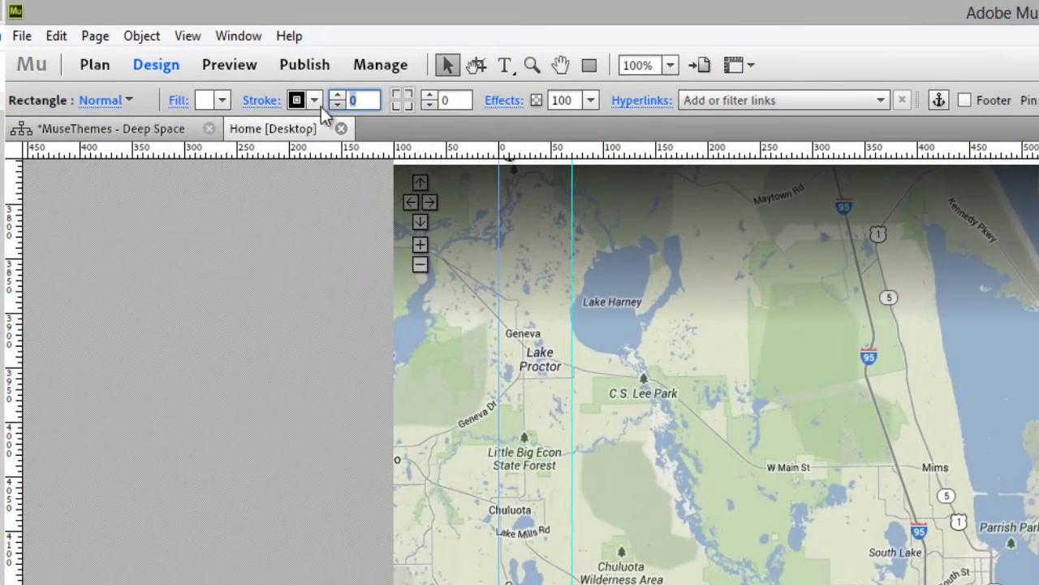
Change the rectangle's fill to a vertical gradient with a white (FFFFFF) end colour
left_click(180, 100)
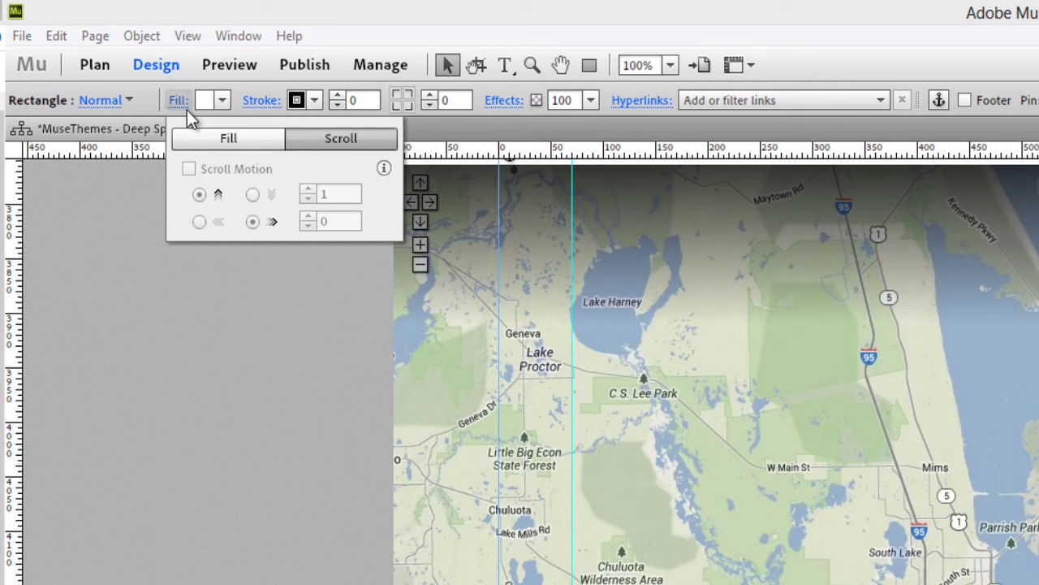
left_click(225, 138)
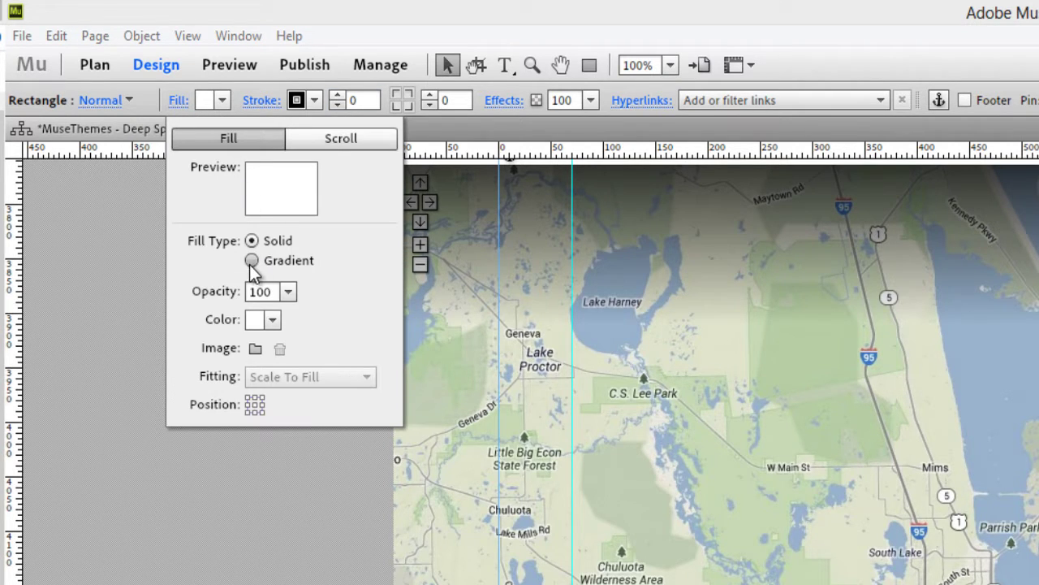
left_click(252, 261)
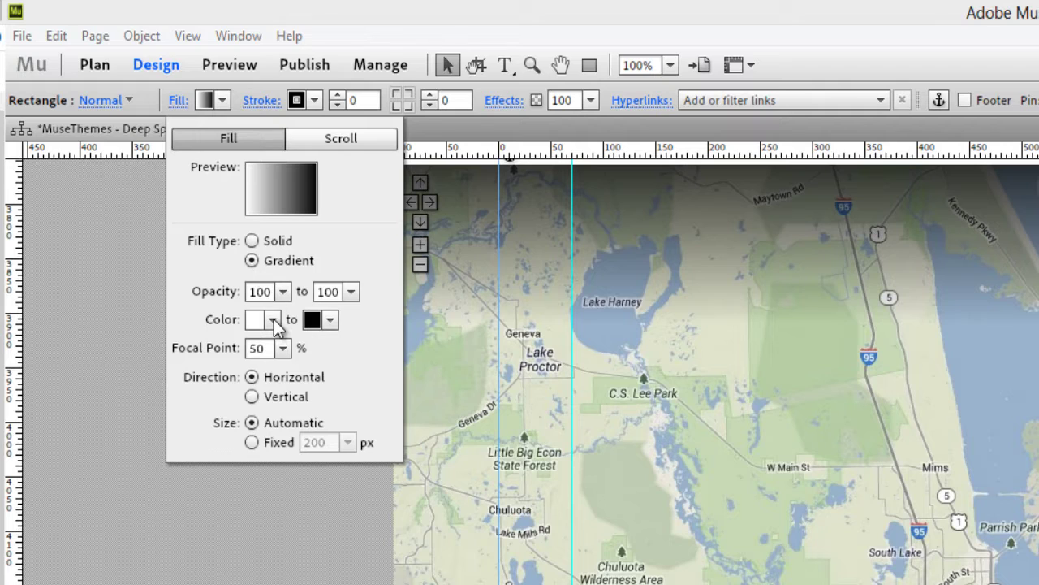
left_click(330, 320)
left_click(365, 389)
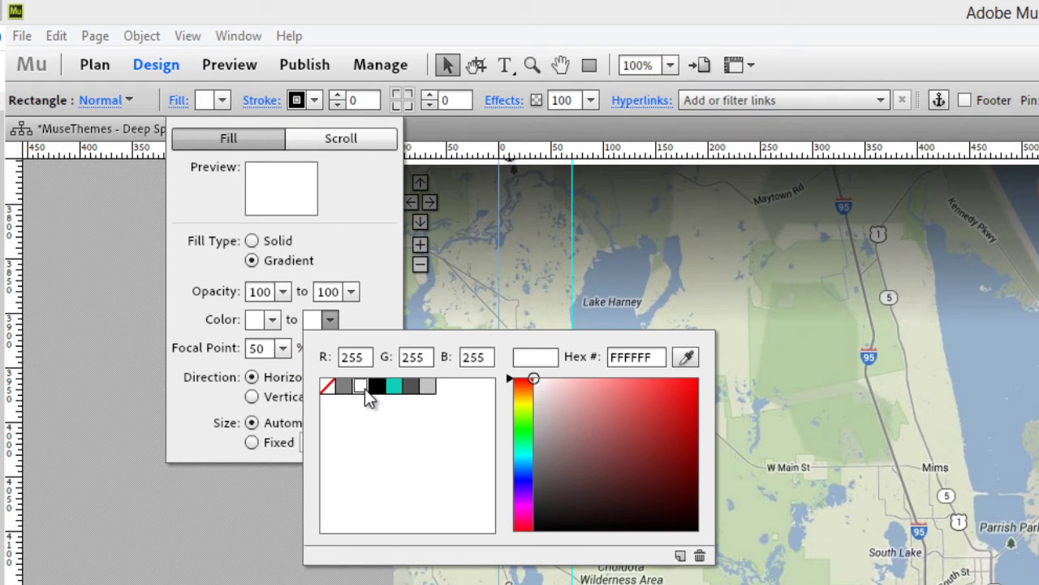
left_click(389, 300)
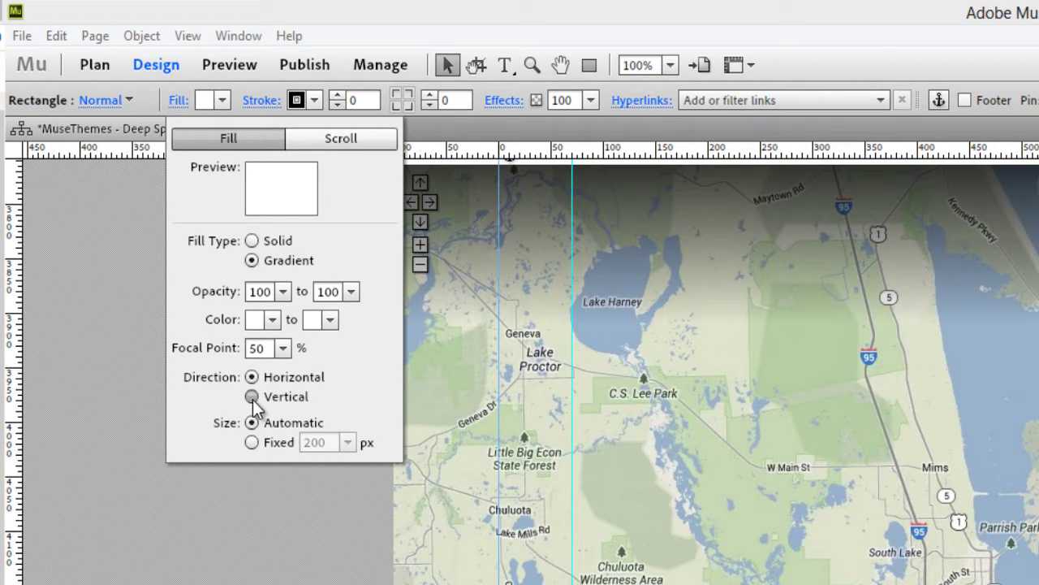
left_click(253, 397)
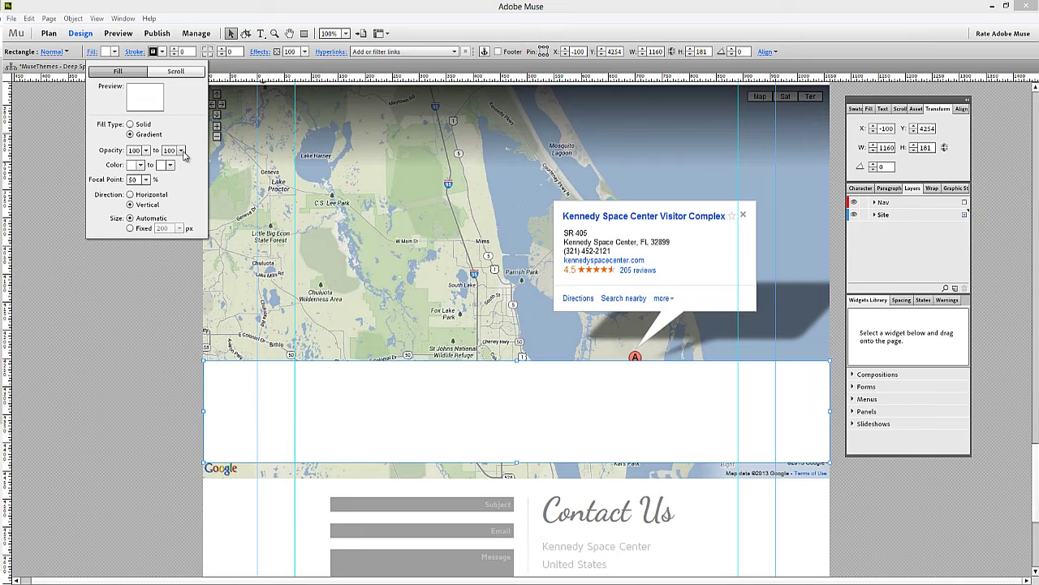
Set the gradient opacity to run from 0% to 100% and nudge the rectangle down to Y 4290
left_click(181, 151)
left_click_drag(219, 166, 149, 166)
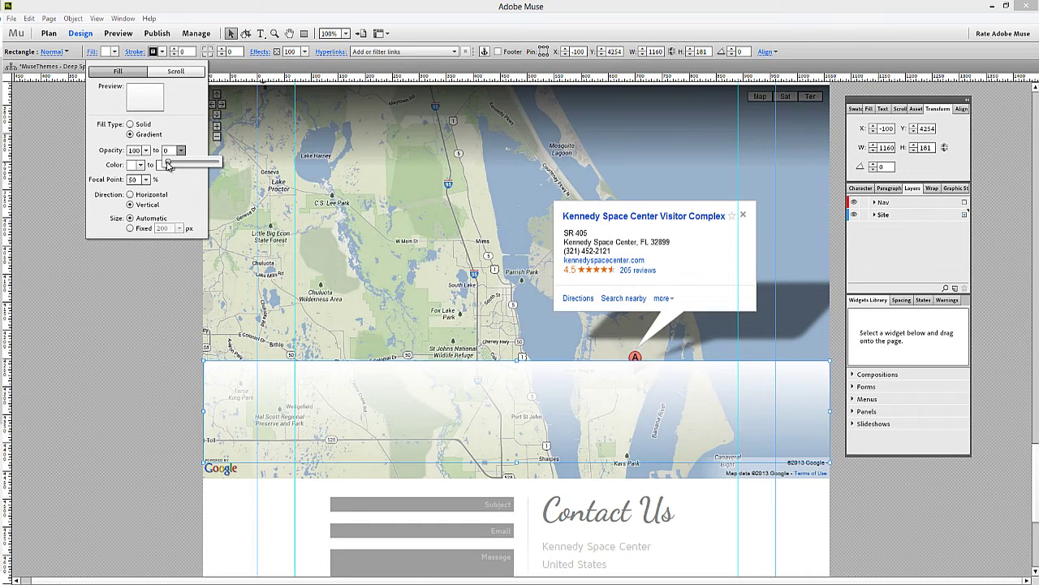
left_click_drag(168, 165, 233, 258)
left_click(146, 150)
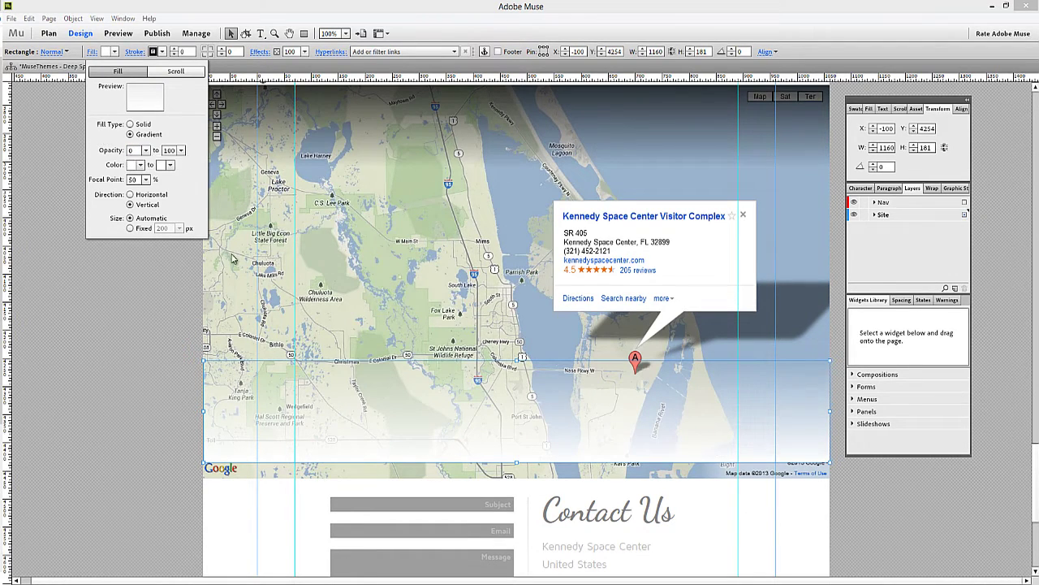
left_click_drag(596, 413, 604, 436)
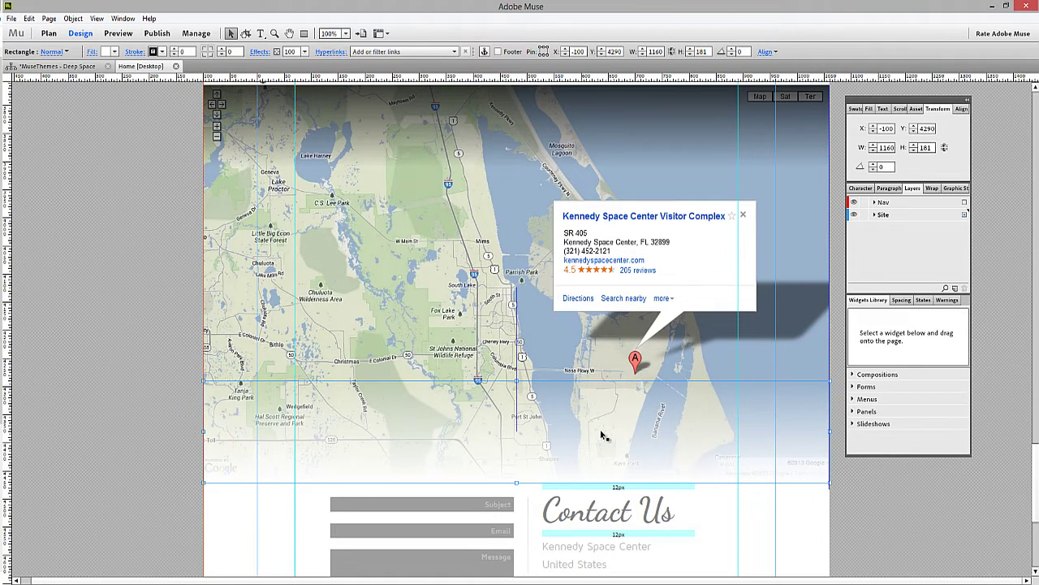
left_click(855, 504)
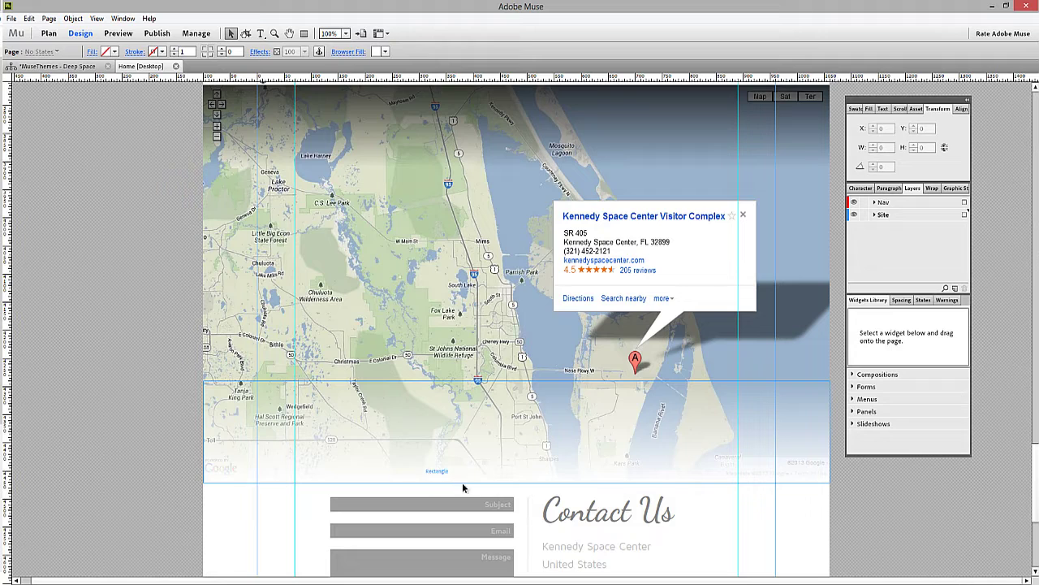
Extend the rectangle's top up to Y 4220 (251 px tall) and set the gradient focal point to 41%
left_click(472, 477)
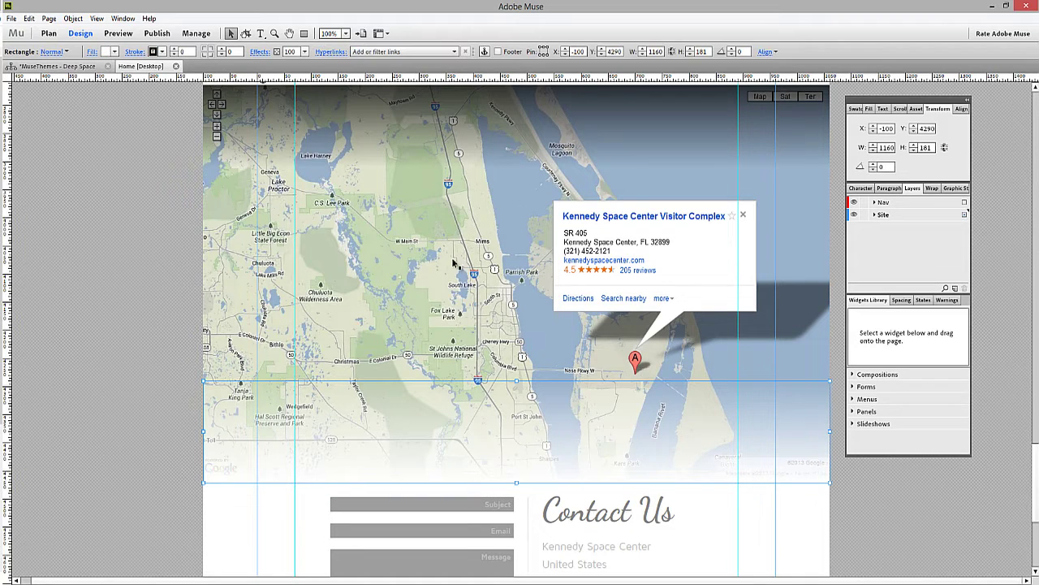
left_click_drag(516, 380, 517, 341)
left_click(92, 53)
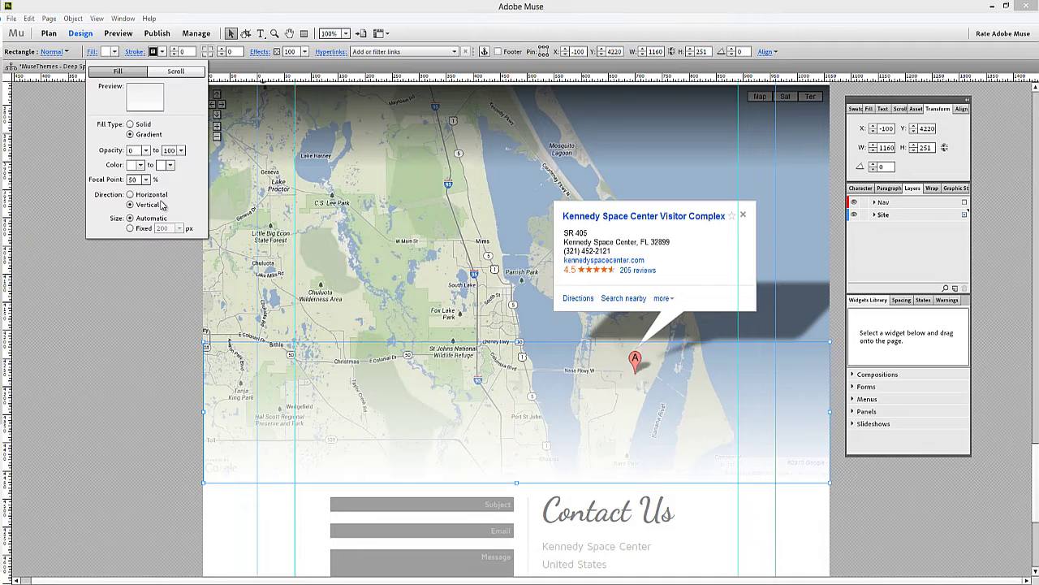
left_click(145, 179)
mouse_move(151, 195)
left_mouse_down()
mouse_move(142, 195)
mouse_move(155, 195)
left_mouse_up()
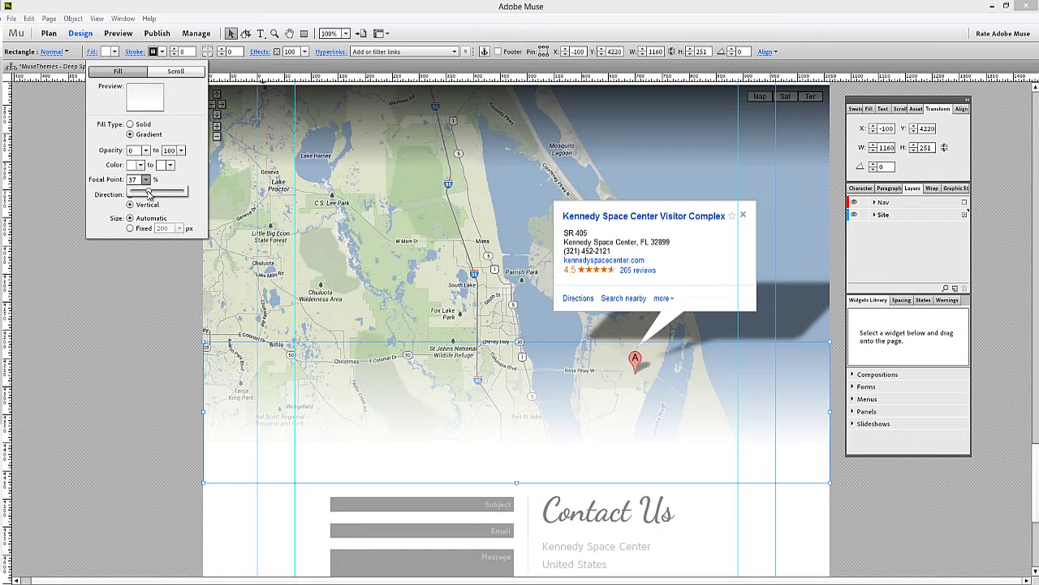
left_click_drag(144, 192, 151, 194)
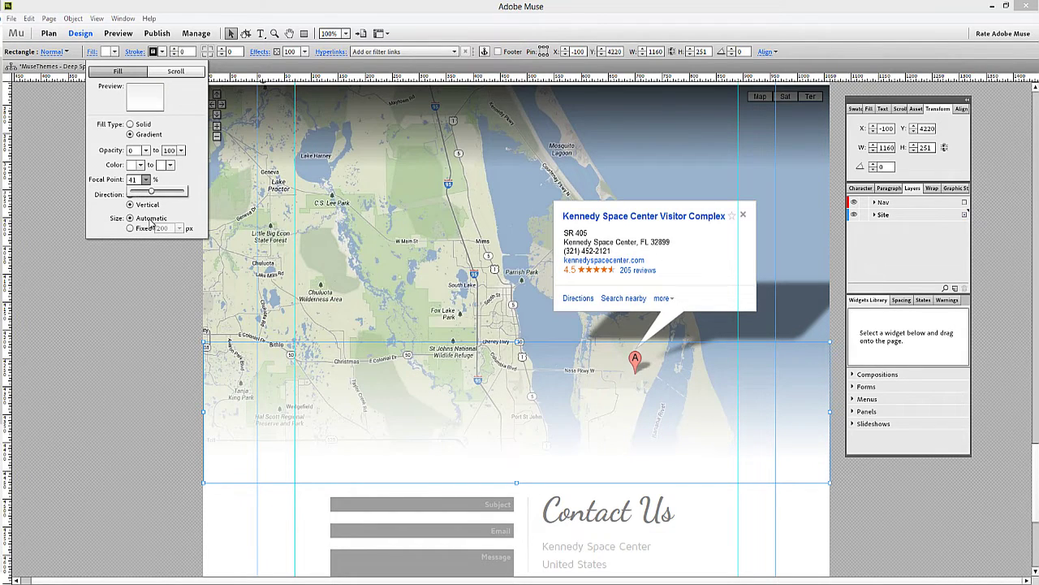
left_click(151, 290)
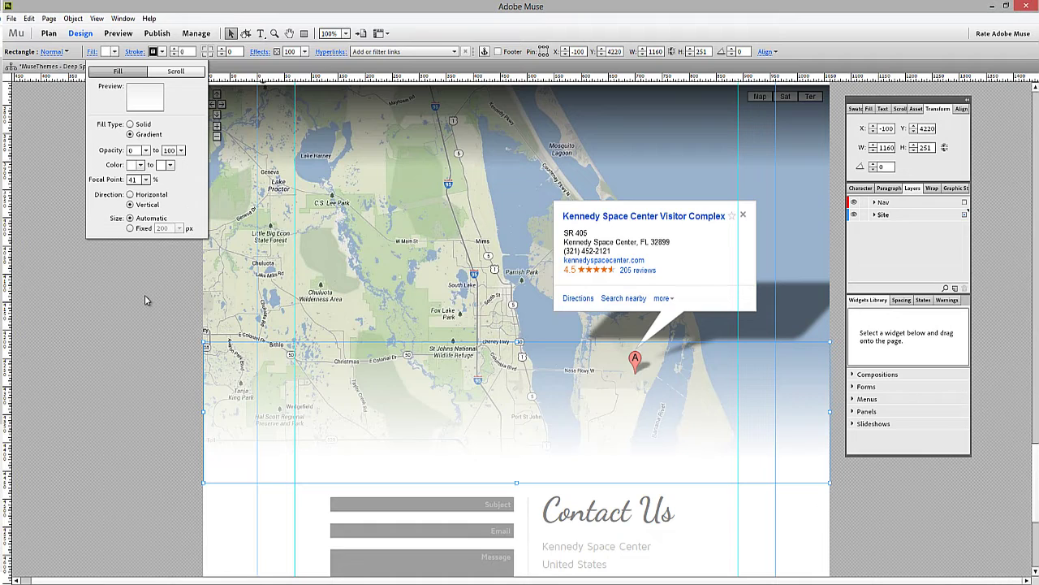
left_click(144, 294)
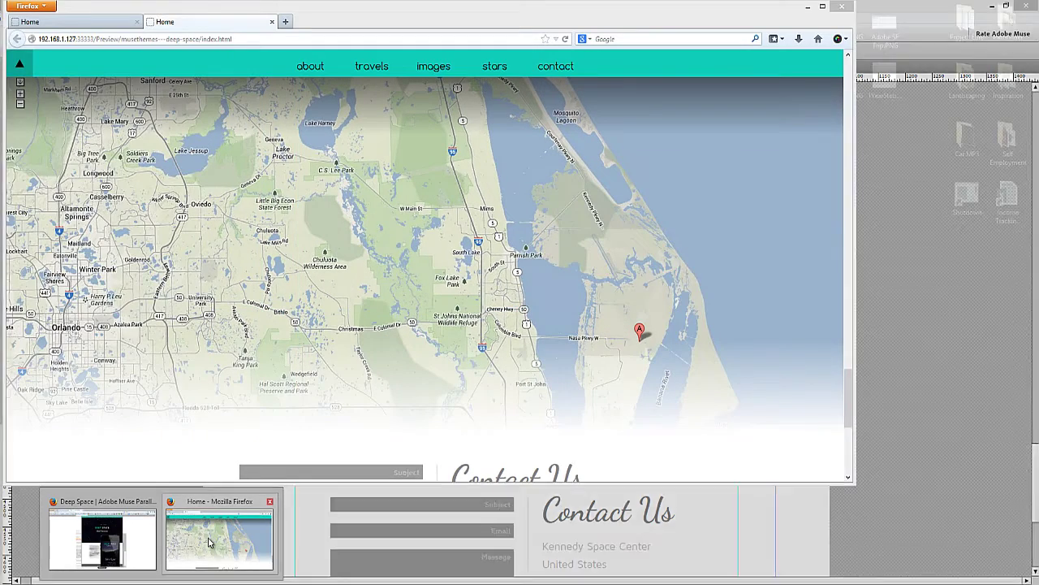
Maximize the Firefox preview and pan the map west to check the fade above Contact Us
left_click(221, 528)
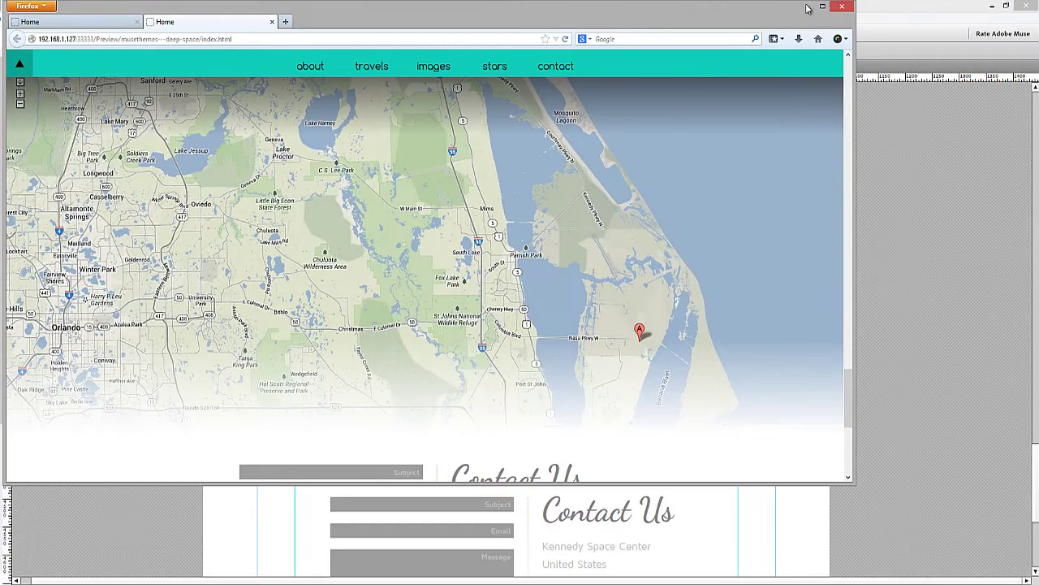
left_click(822, 7)
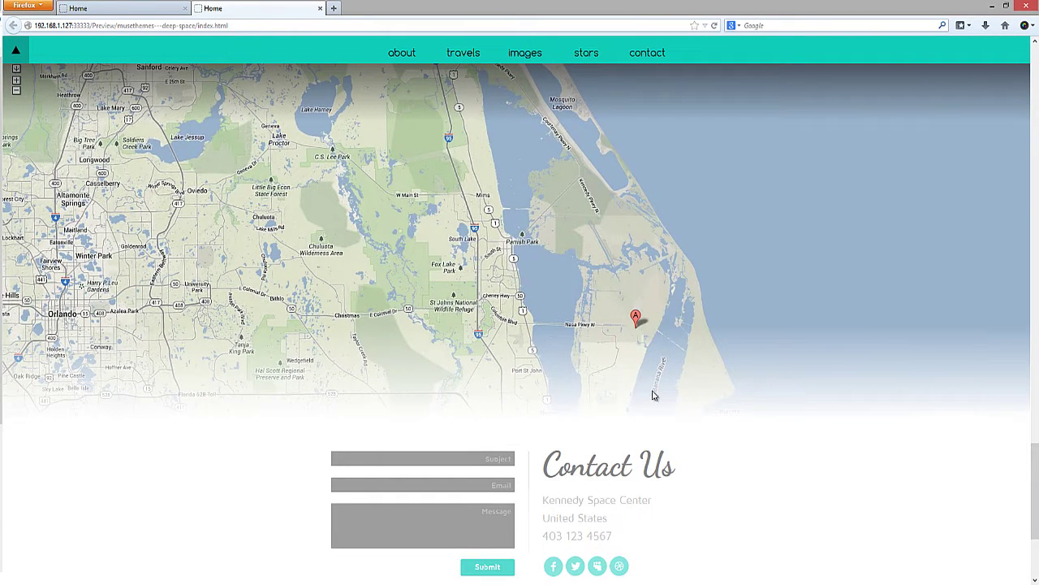
scroll(633, 447, "up", 1)
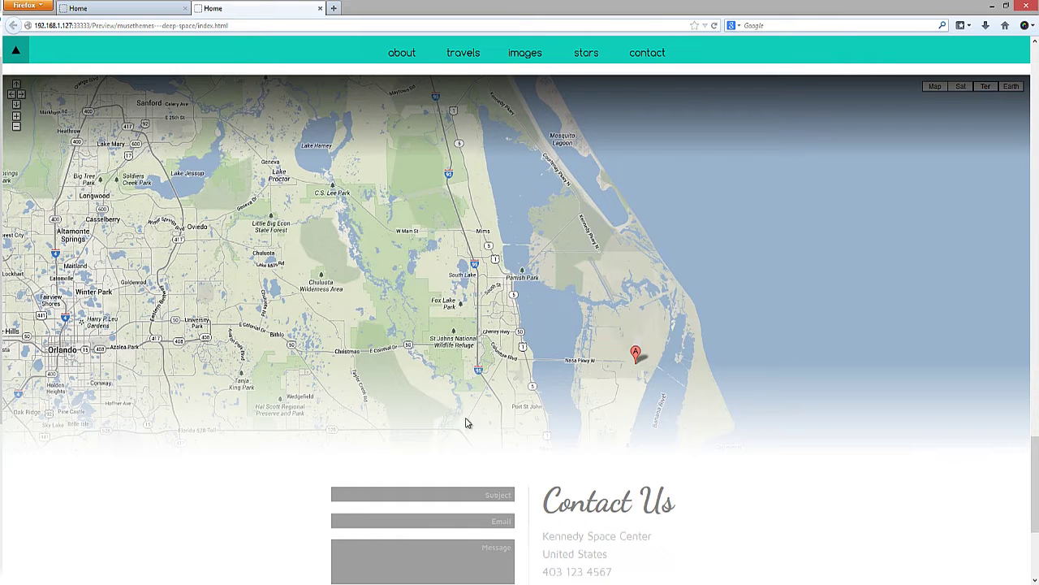
mouse_move(578, 248)
left_mouse_down()
mouse_move(562, 256)
mouse_move(843, 280)
mouse_move(934, 268)
mouse_move(893, 244)
mouse_move(813, 249)
left_mouse_up()
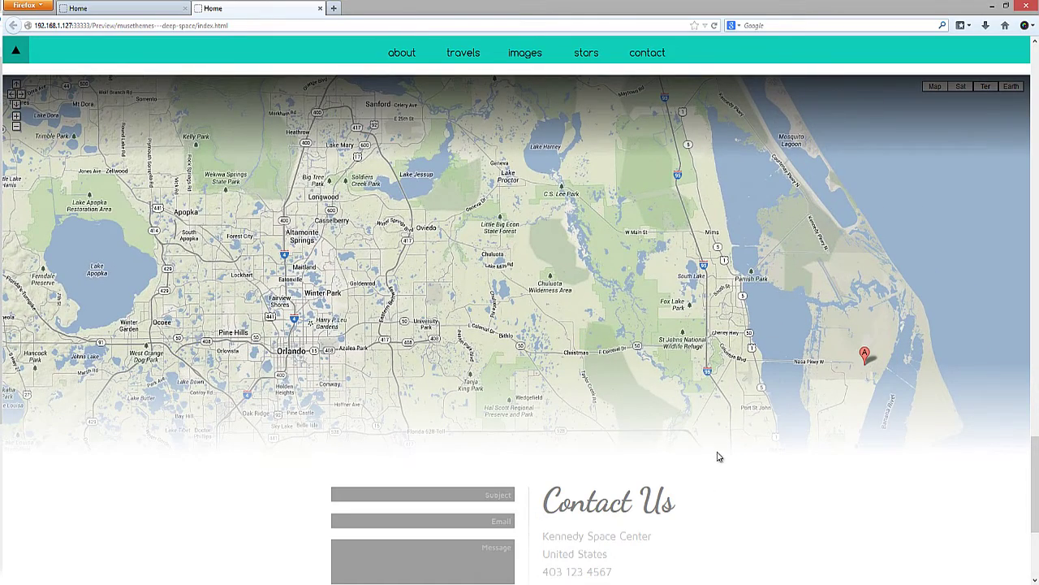